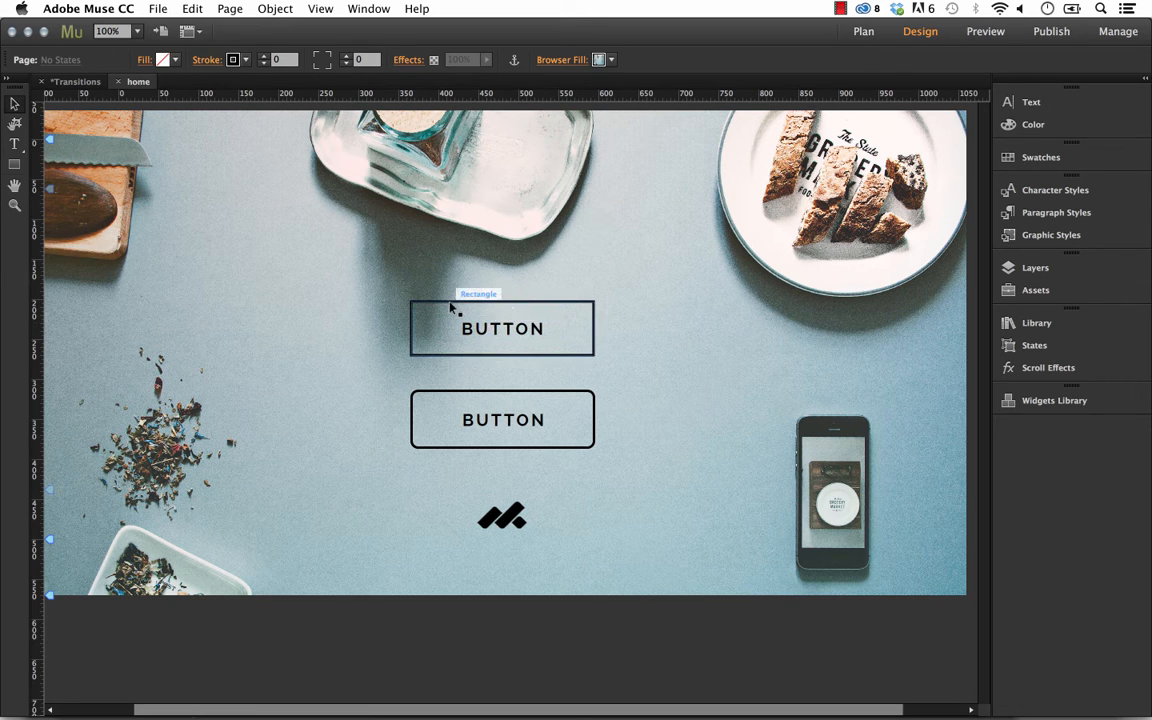
Preview the current page in the web browser.
click(497, 337)
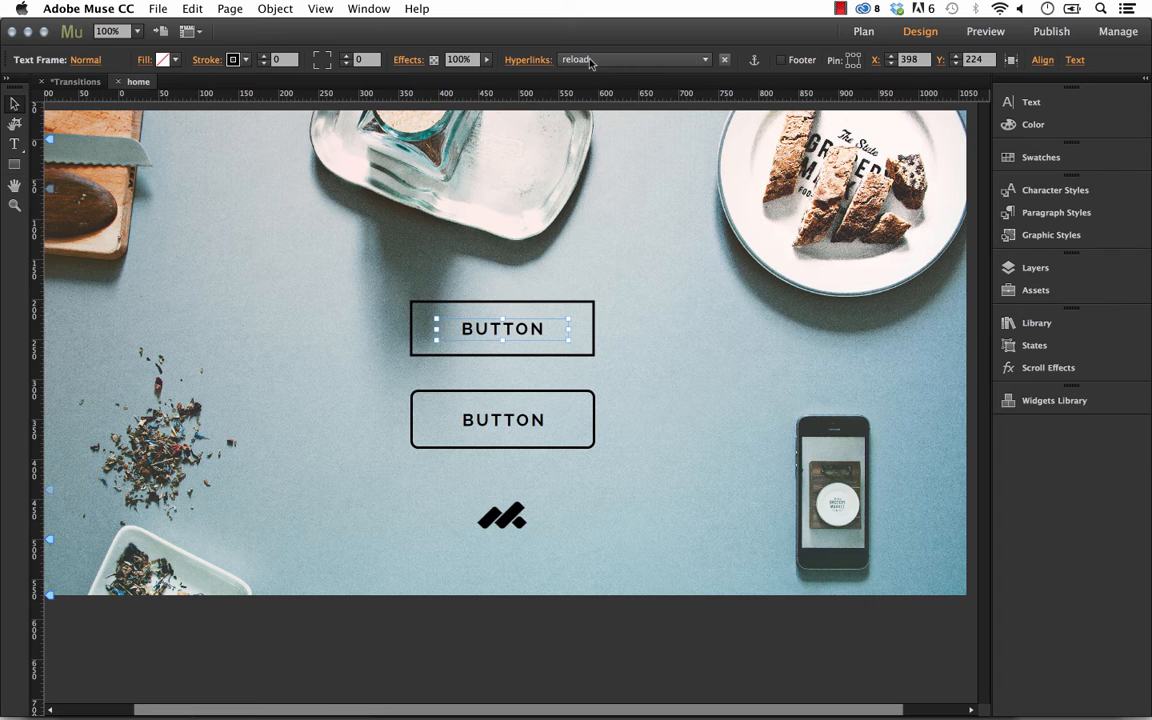
click(691, 303)
click(158, 8)
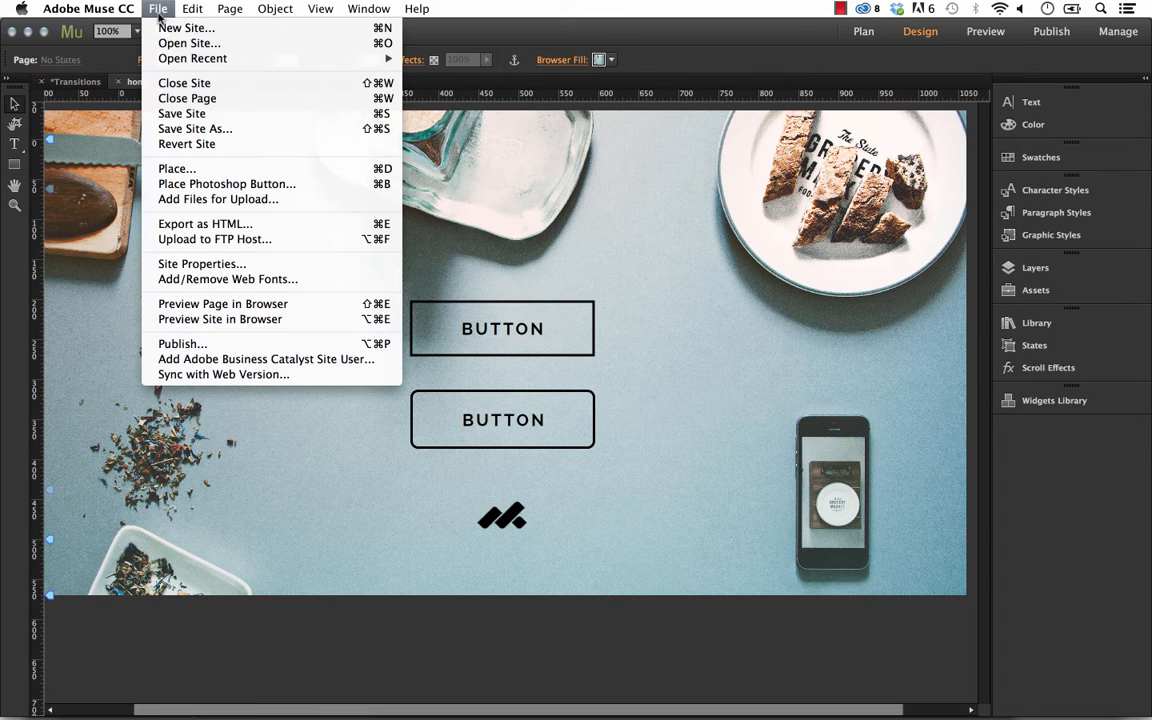
click(225, 306)
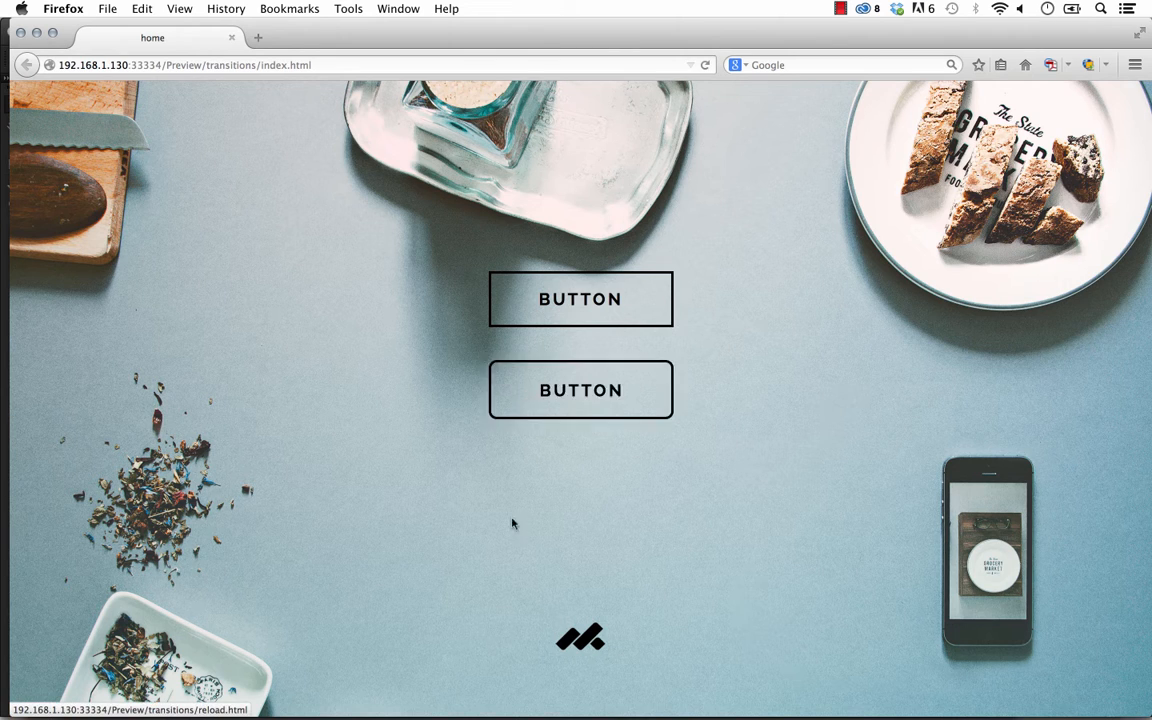
Select both existing BUTTON elements on the page and delete them.
click(483, 685)
drag(591, 459, 366, 293)
key(Delete)
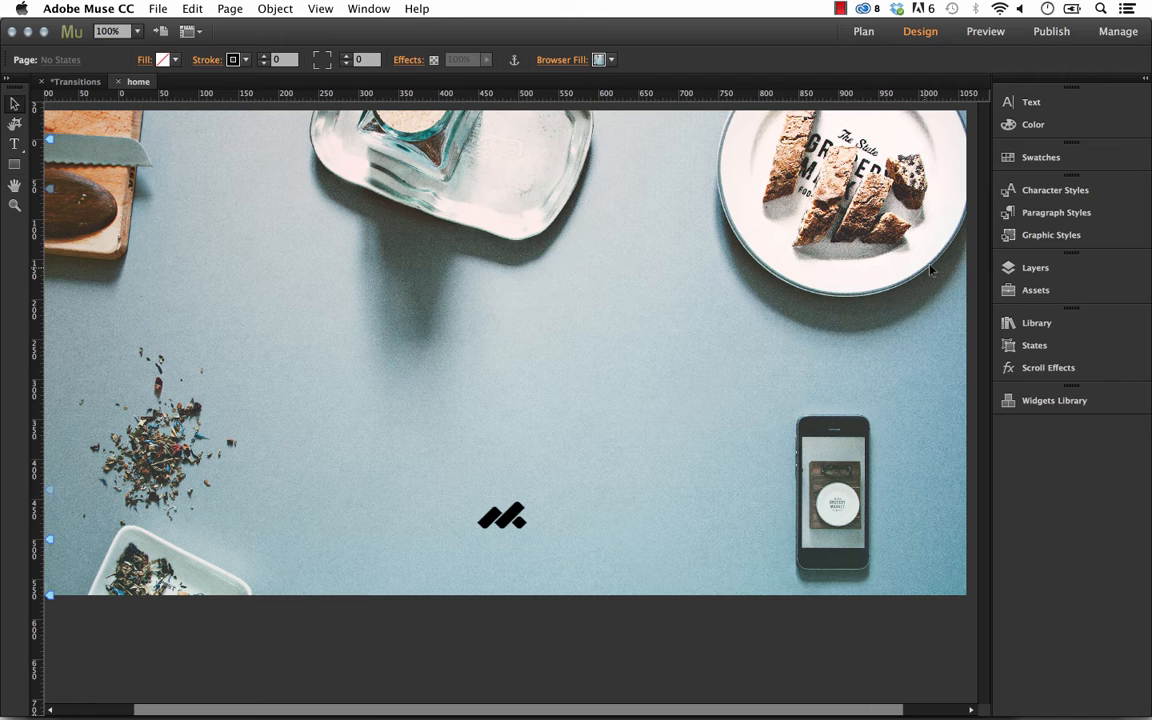
Add a State Button widget from the Buttons category of the Widgets Library to the page centre.
click(1050, 402)
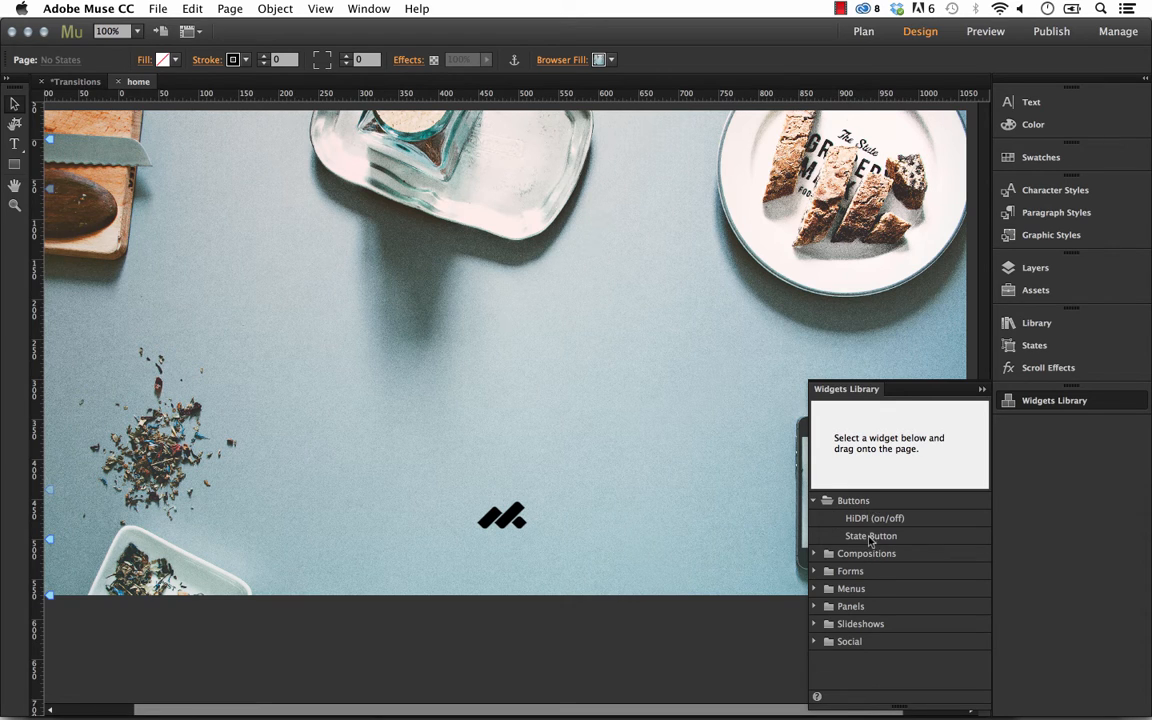
click(847, 503)
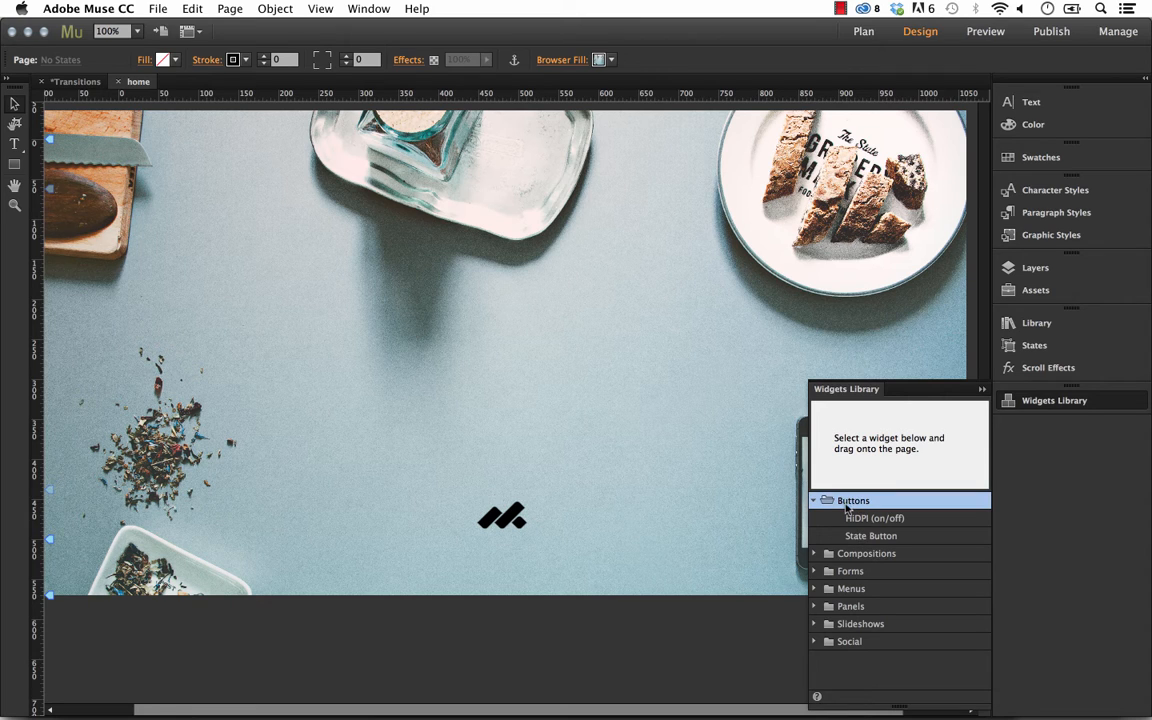
click(867, 537)
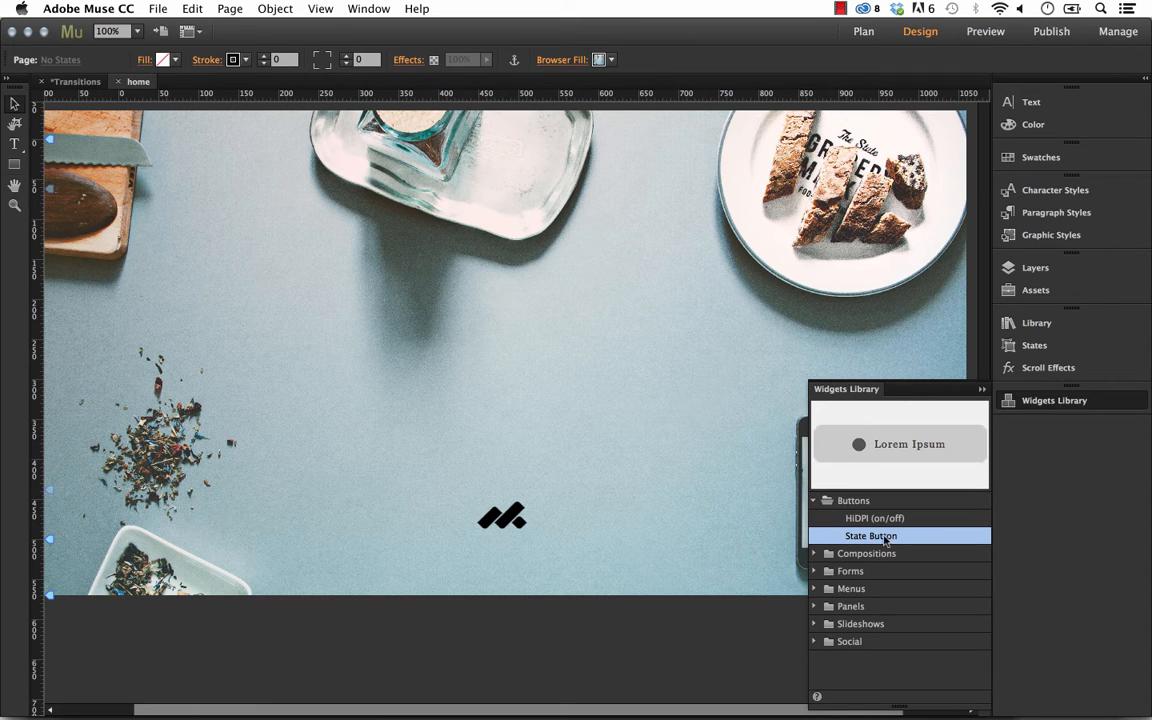
drag(850, 543, 426, 348)
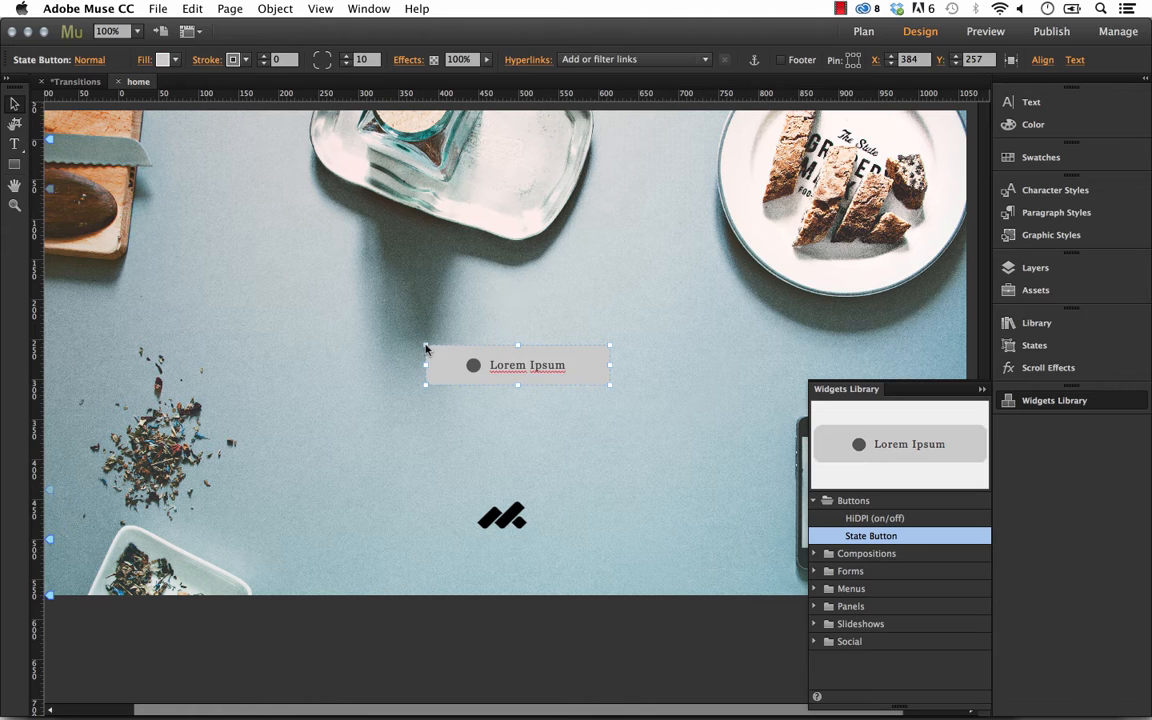
drag(551, 361, 542, 360)
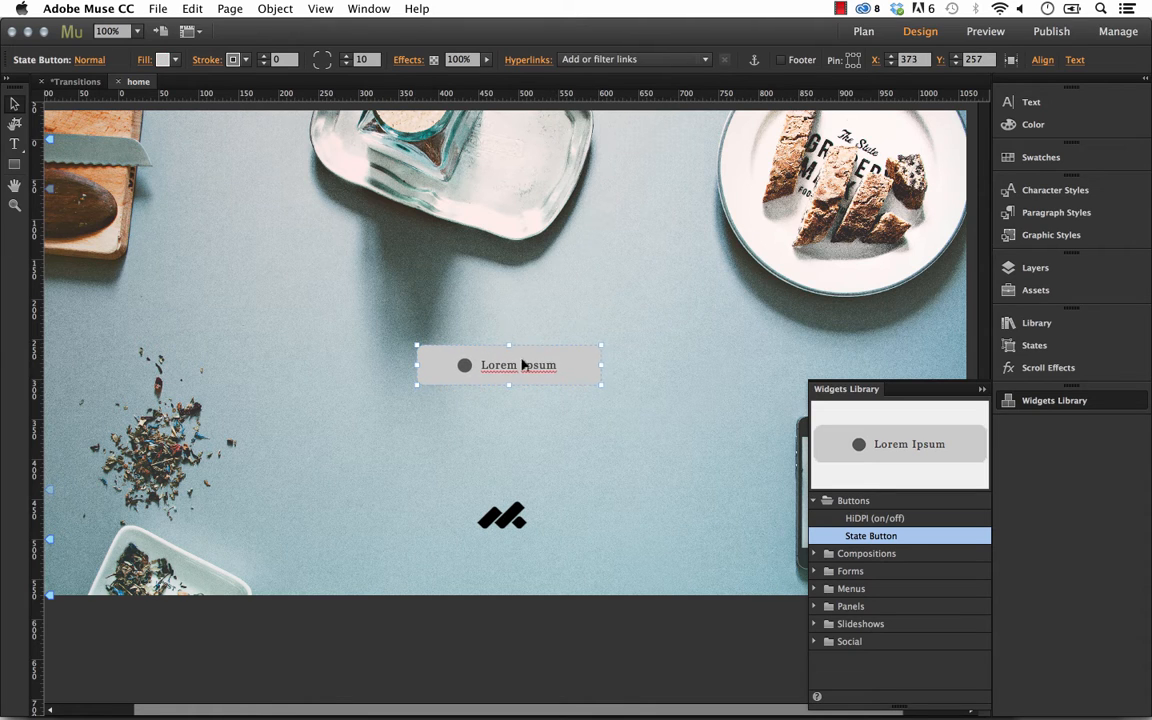
click(982, 389)
click(715, 321)
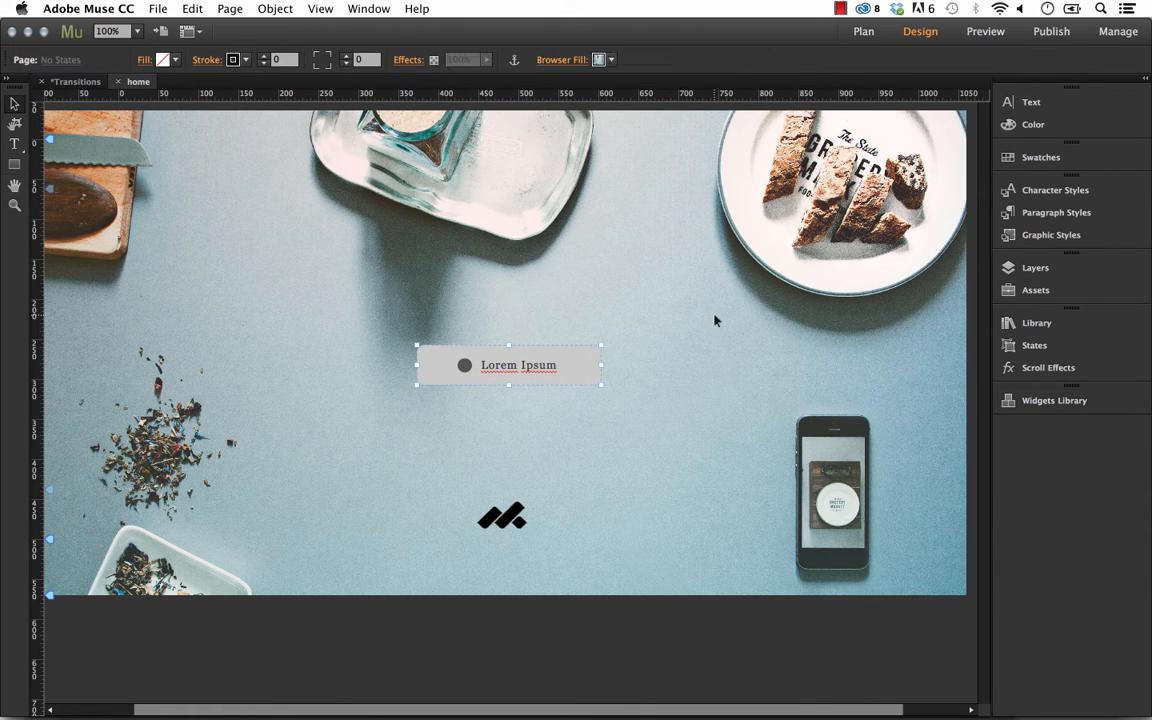
Delete the placeholder text and circle inside the state button and make the button taller.
click(581, 362)
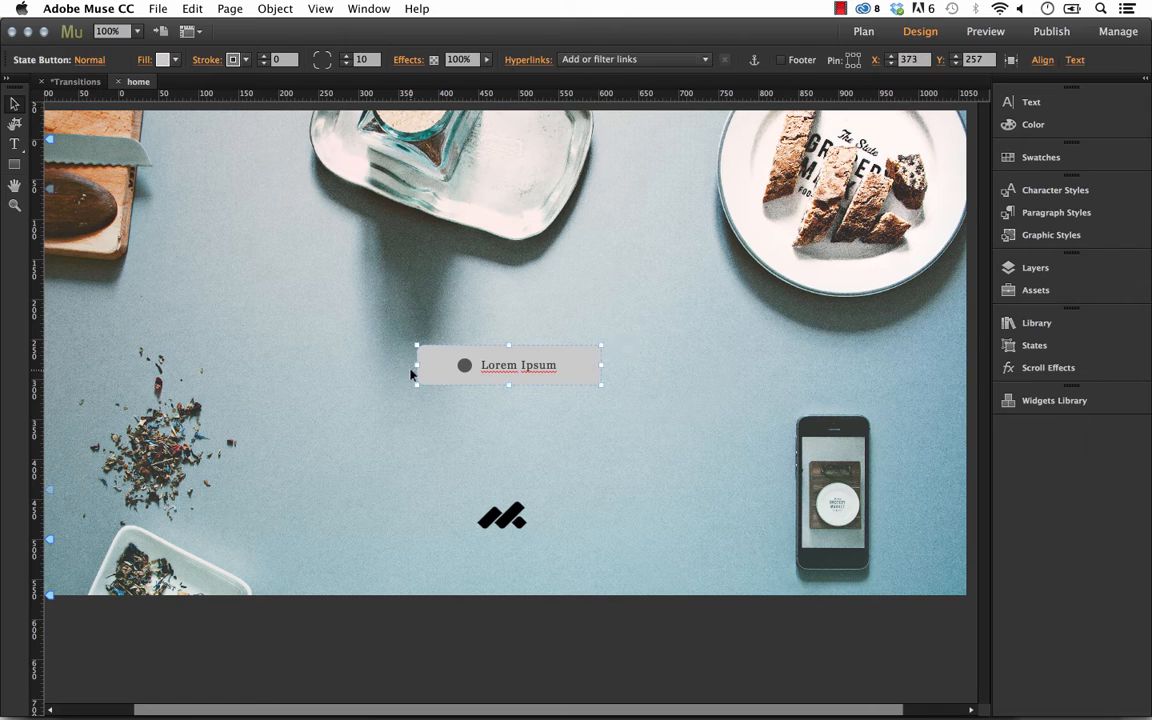
click(498, 335)
click(529, 369)
click(530, 370)
key(Delete)
drag(509, 384, 509, 402)
drag(555, 366, 547, 360)
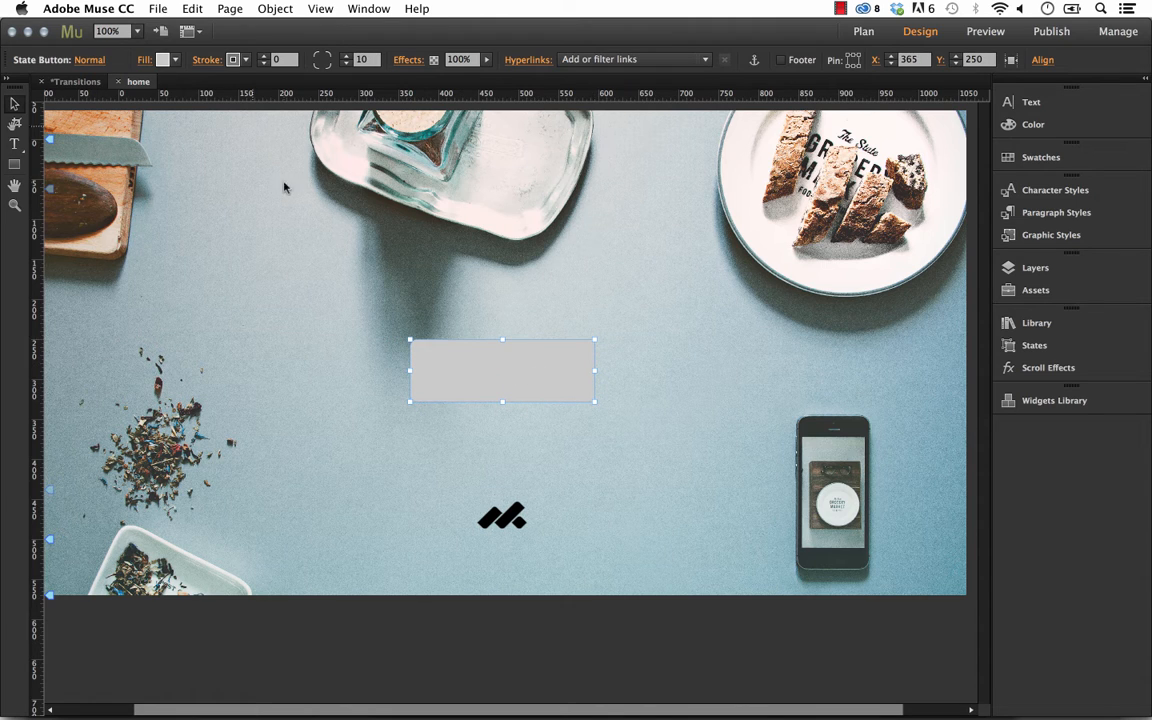
Set the state button's fill and stroke to none.
click(162, 60)
click(350, 84)
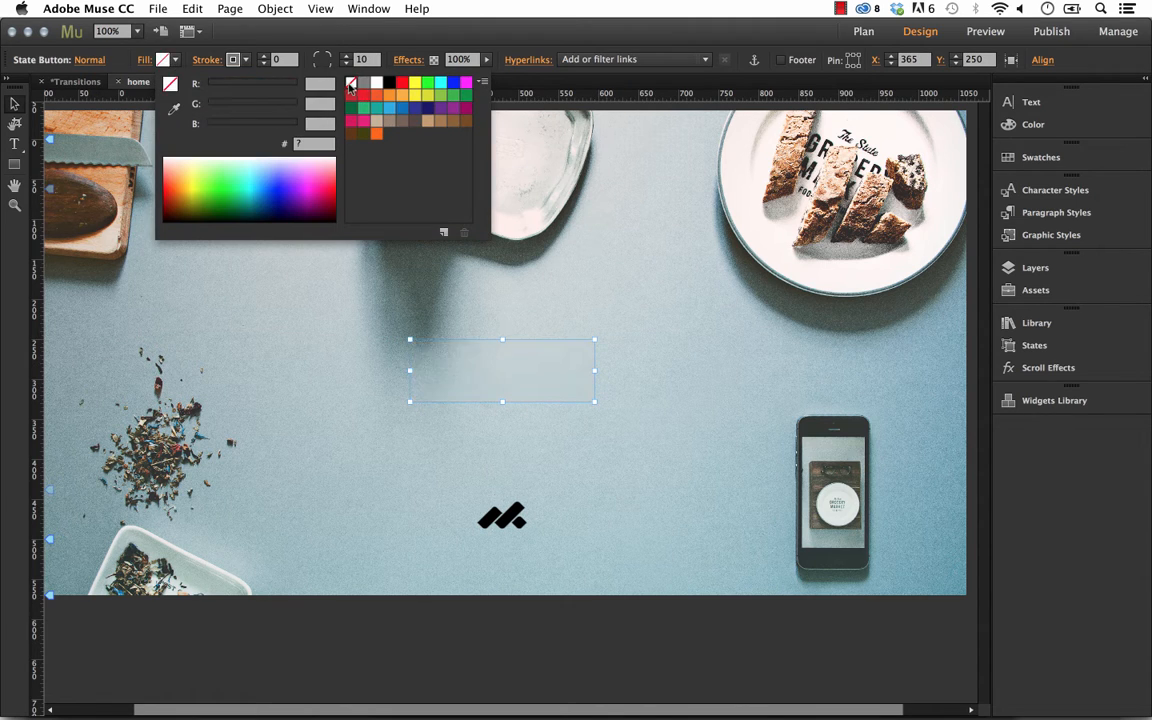
click(233, 60)
click(421, 84)
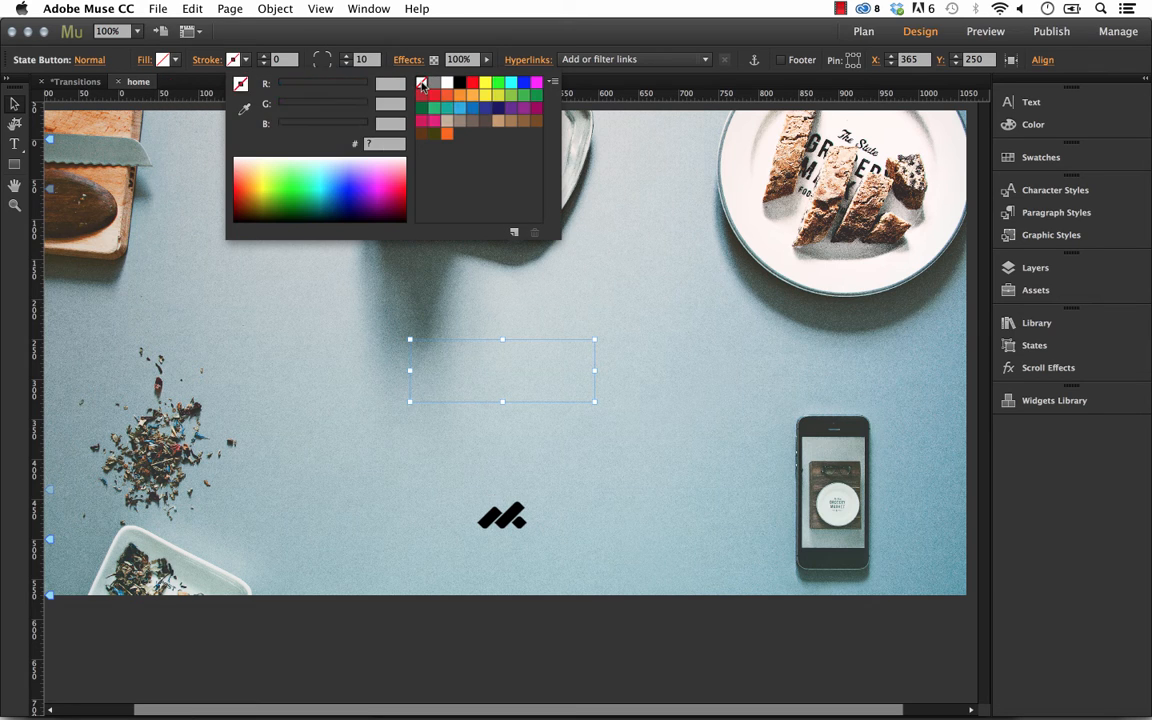
click(538, 361)
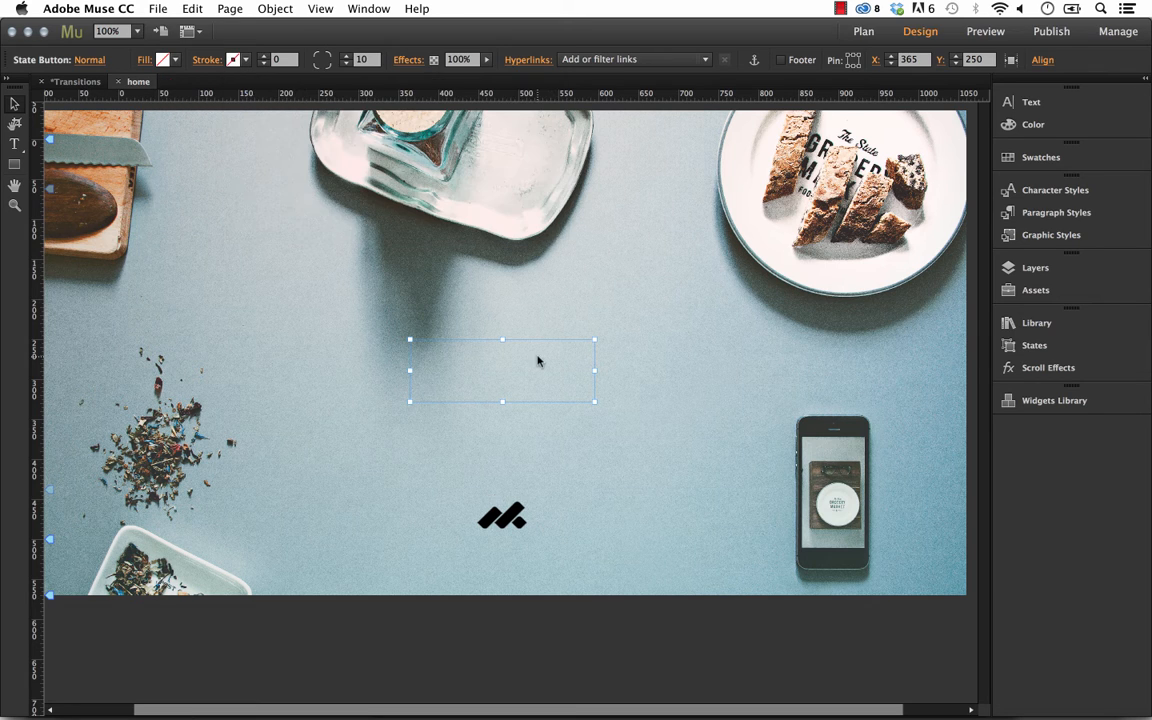
click(578, 309)
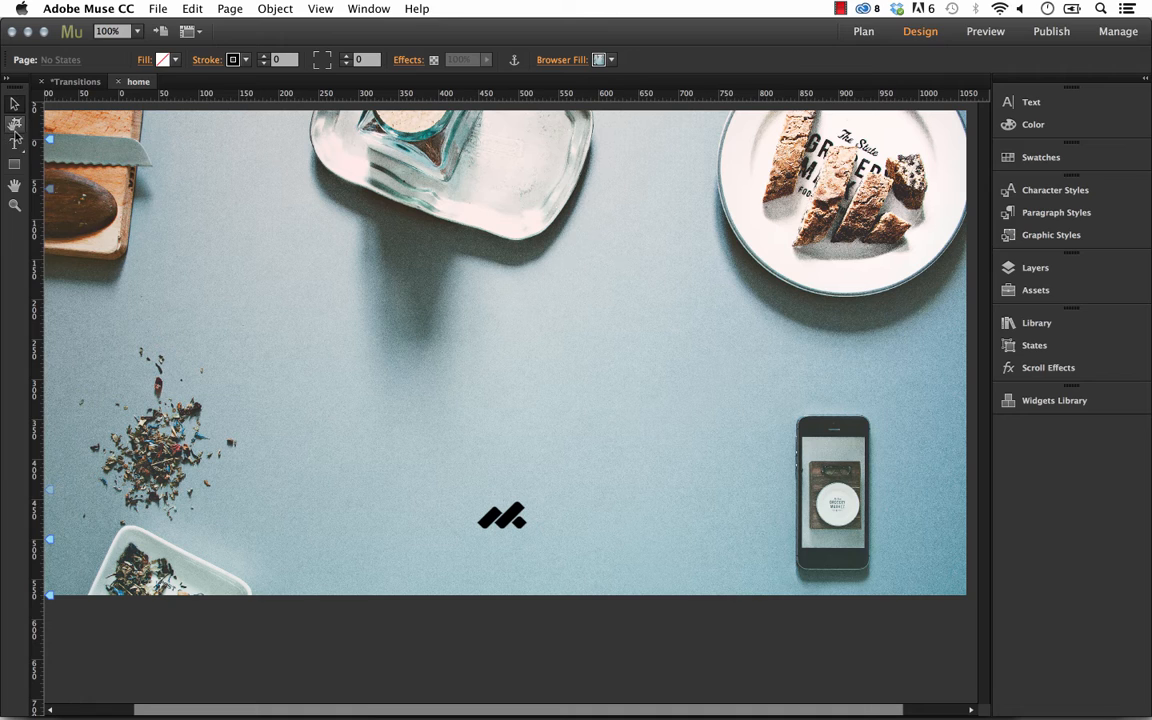
Draw a thin white rectangle about 33 by 6 pixels with a stroke weight of 0.
click(14, 164)
drag(334, 370, 371, 377)
click(163, 59)
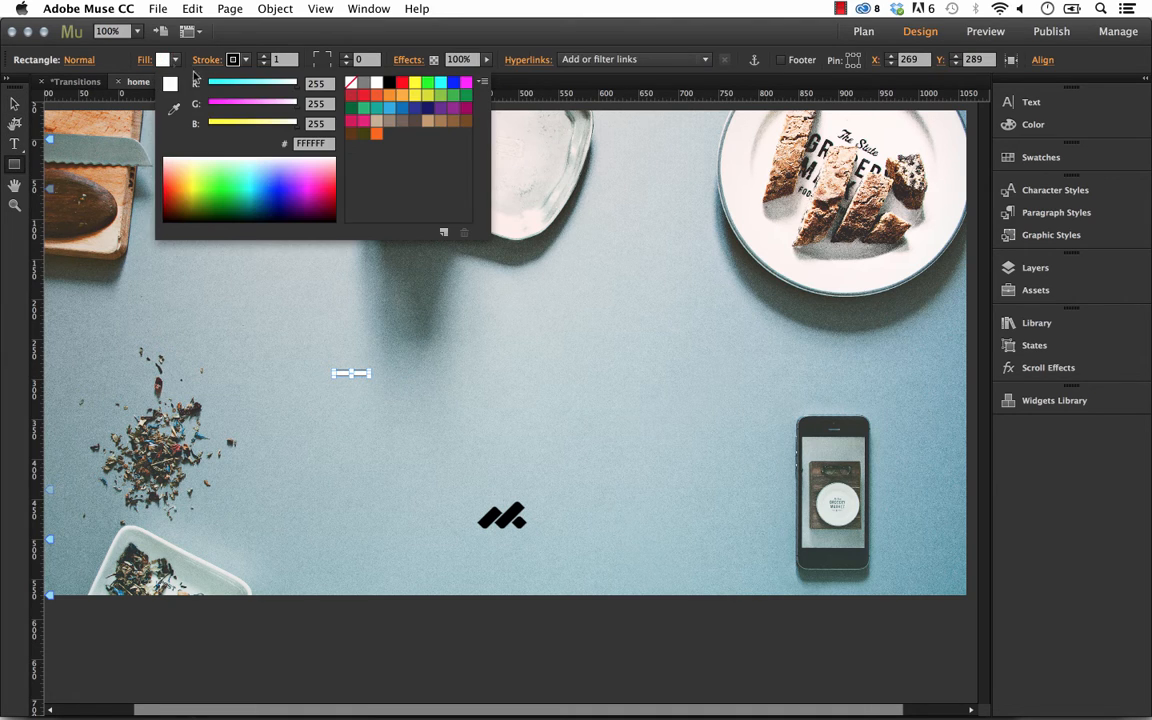
click(264, 63)
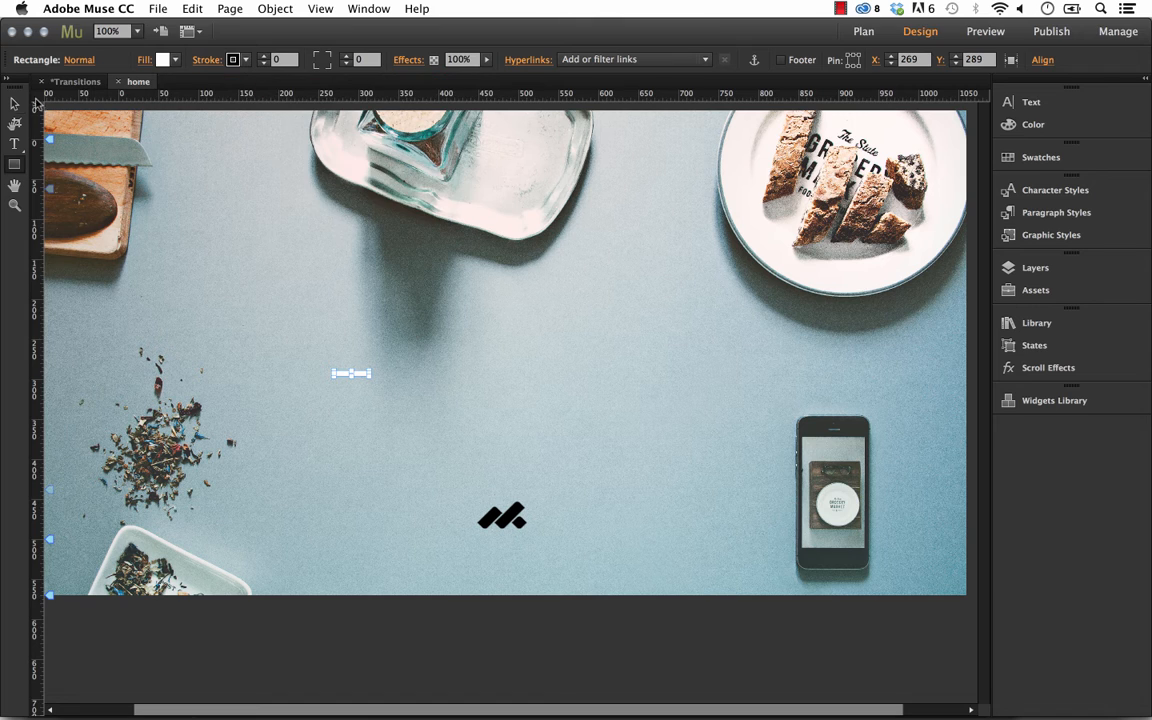
Duplicate the white bar into three stacked bars forming a hamburger icon and move it below the button.
click(16, 101)
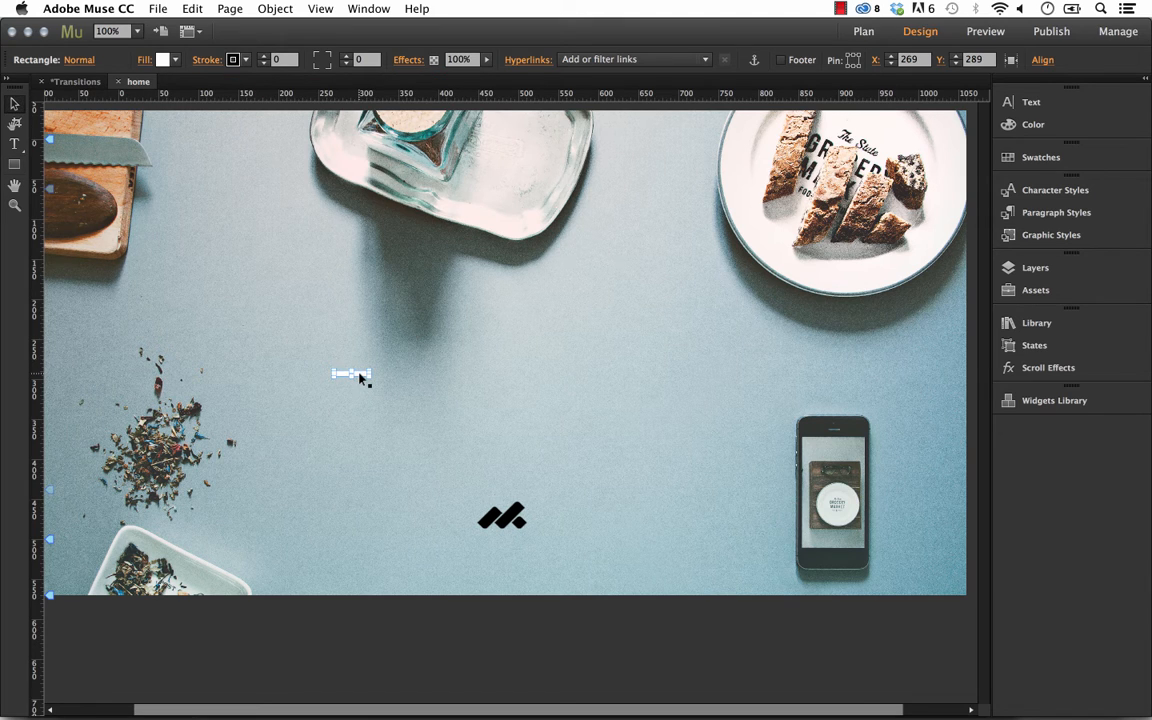
mouse_move(360, 377)
mouse_down()
mouse_move(372, 410)
mouse_move(350, 360)
mouse_up()
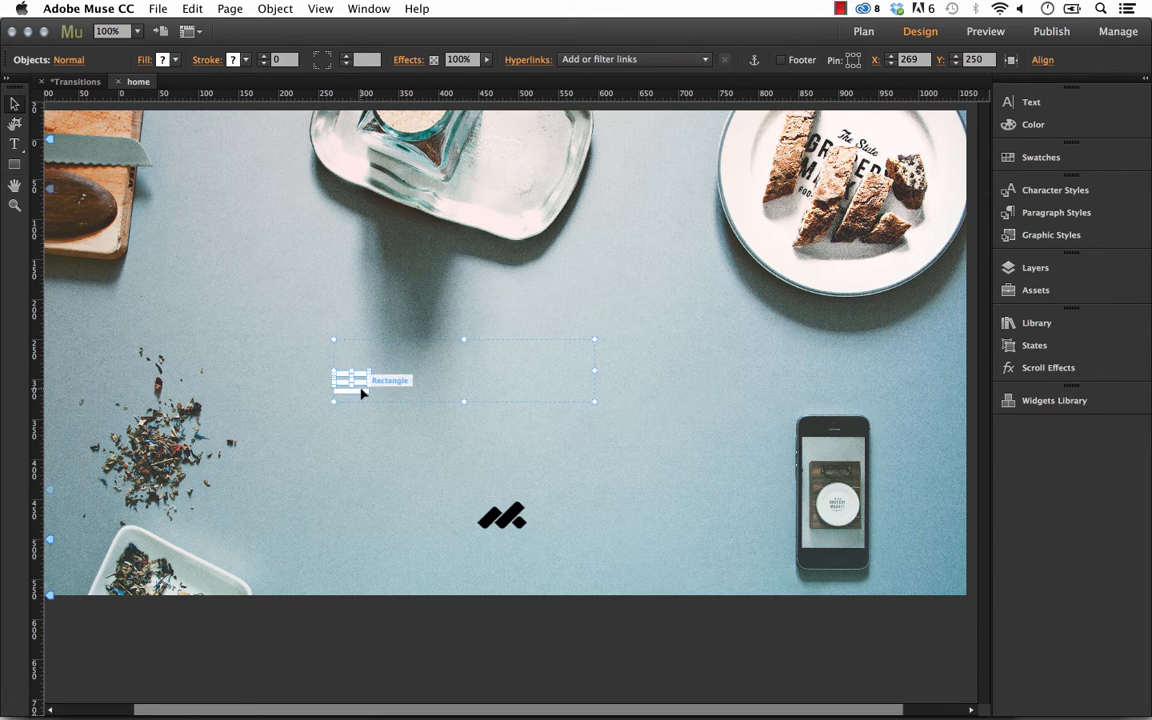
click(358, 388)
shift+click(361, 387)
click(358, 390)
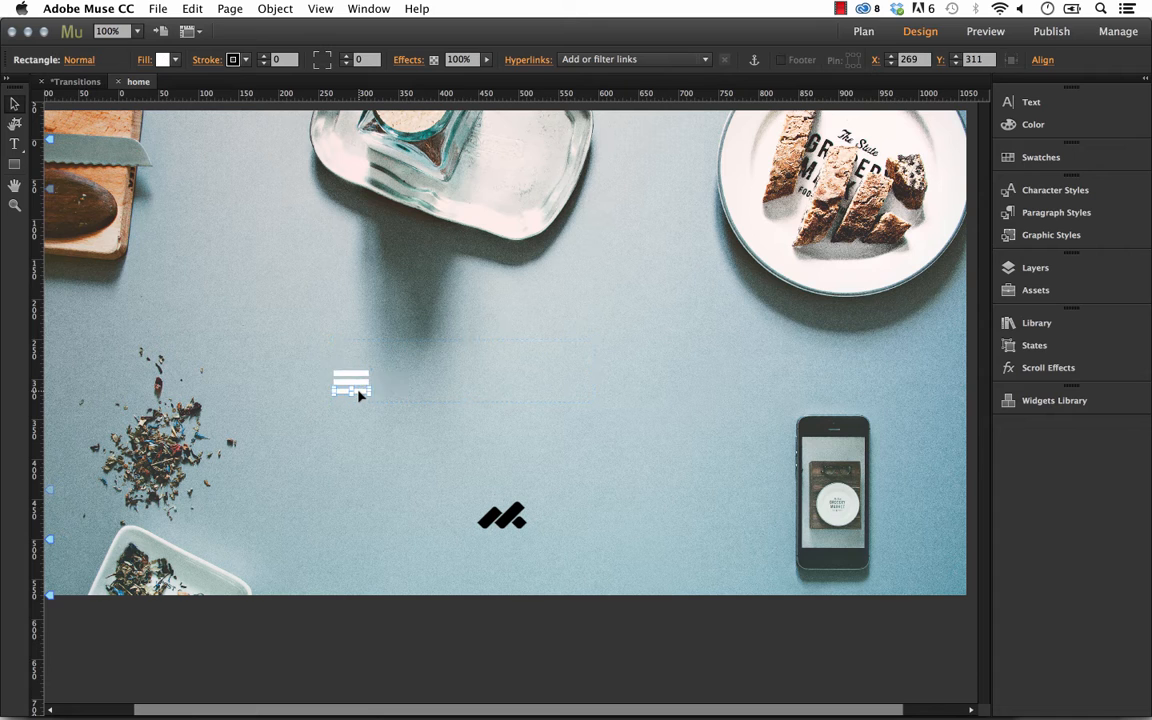
shift+click(361, 382)
shift+click(360, 374)
drag(361, 374, 335, 448)
Reposition the hamburger icon slightly lower on the page.
click(357, 483)
click(437, 404)
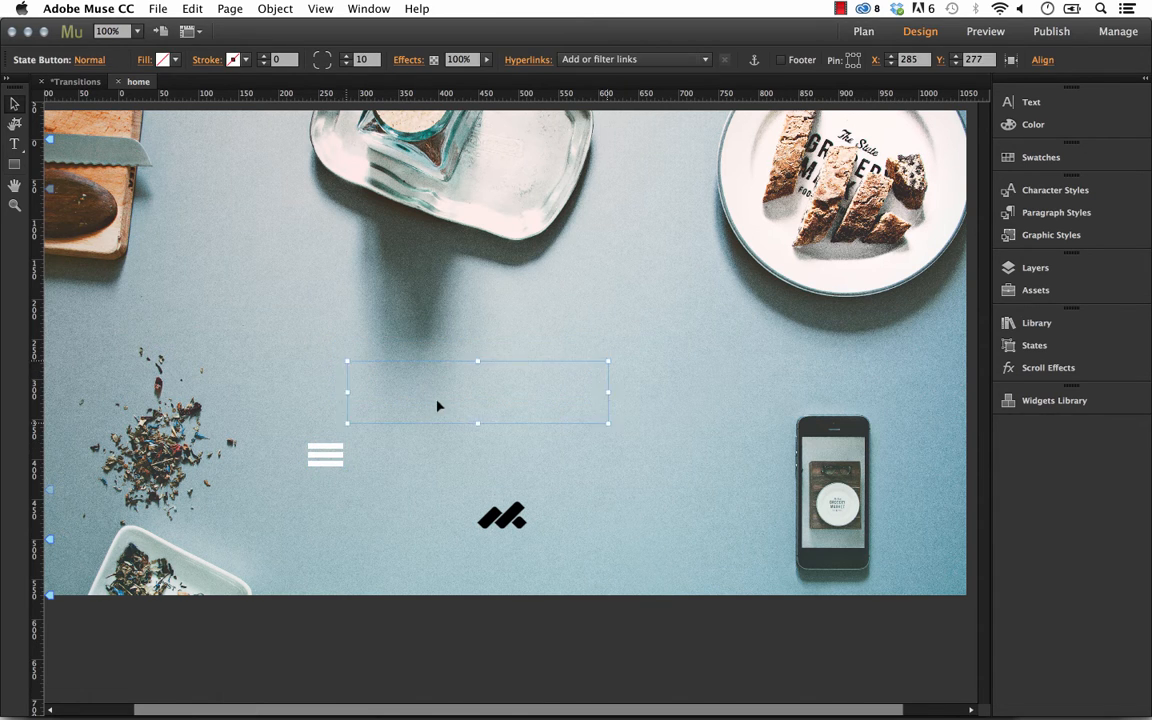
mouse_move(368, 483)
mouse_down()
mouse_move(314, 447)
mouse_move(350, 474)
mouse_up()
click(404, 465)
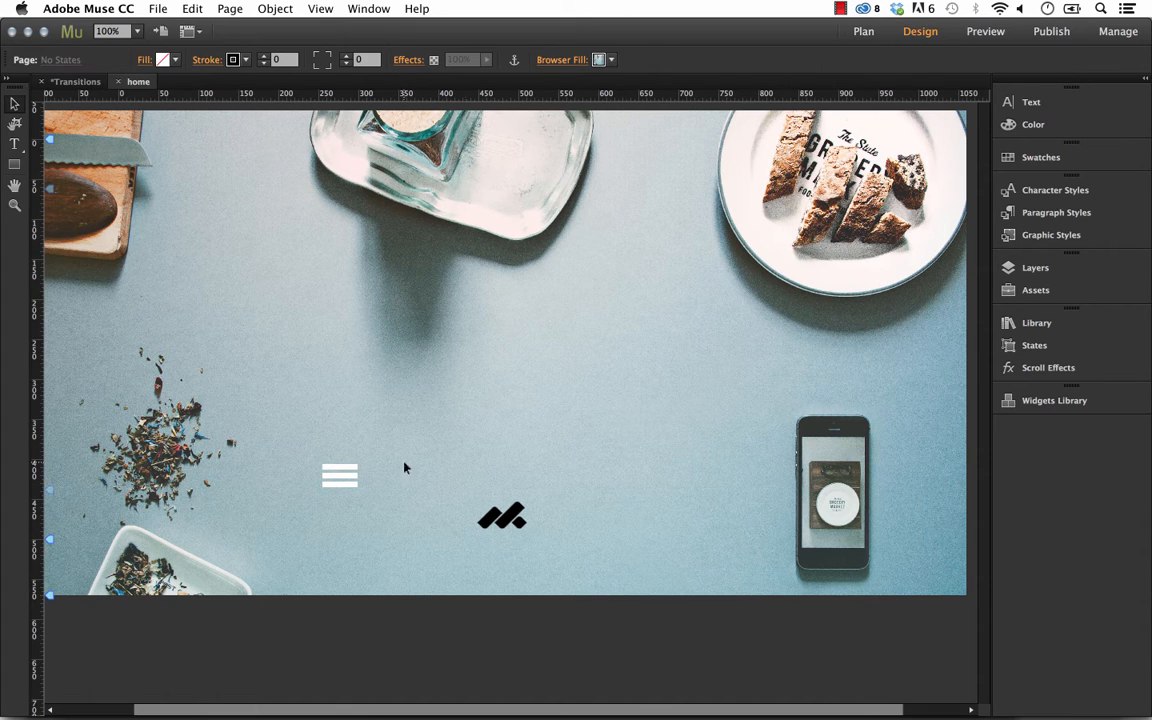
Create a text frame and enter the text MENU.
click(492, 519)
click(404, 536)
click(14, 144)
drag(218, 312, 339, 337)
text(MENU)
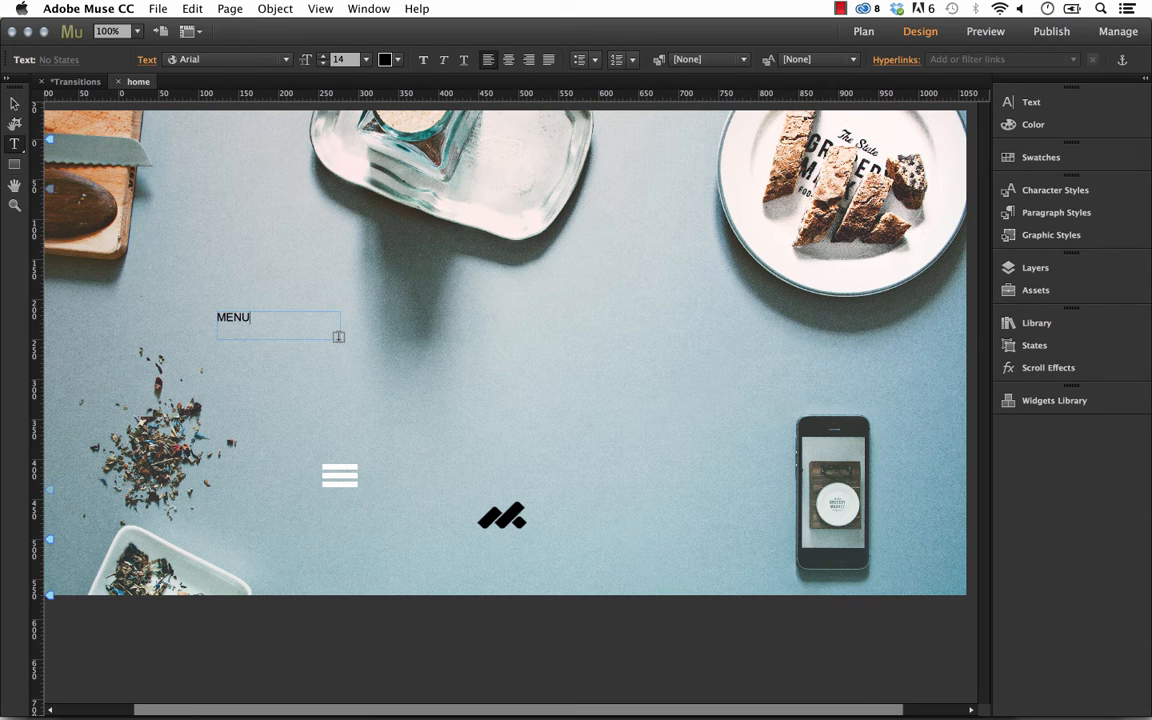
Set the MENU text to 24 pt and white.
key(super+a)
click(324, 56)
click(324, 56)
click(324, 56)
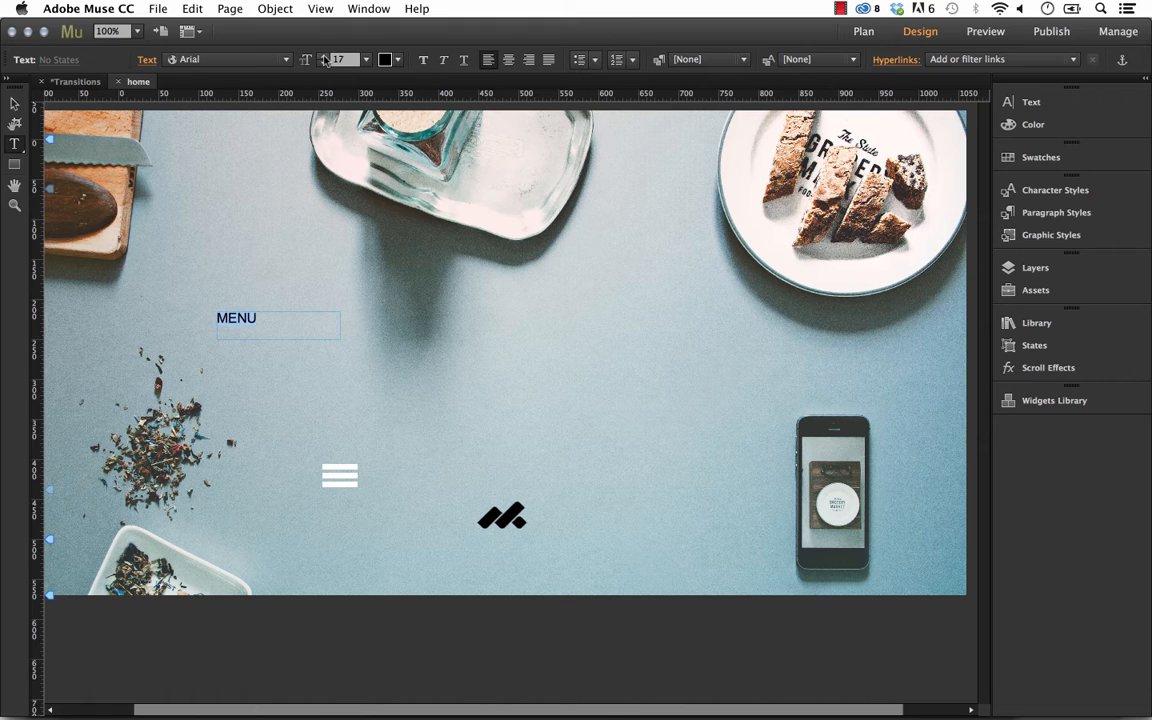
click(324, 56)
click(324, 56)
click(324, 56)
click(324, 56)
click(324, 56)
click(324, 56)
click(324, 56)
click(390, 58)
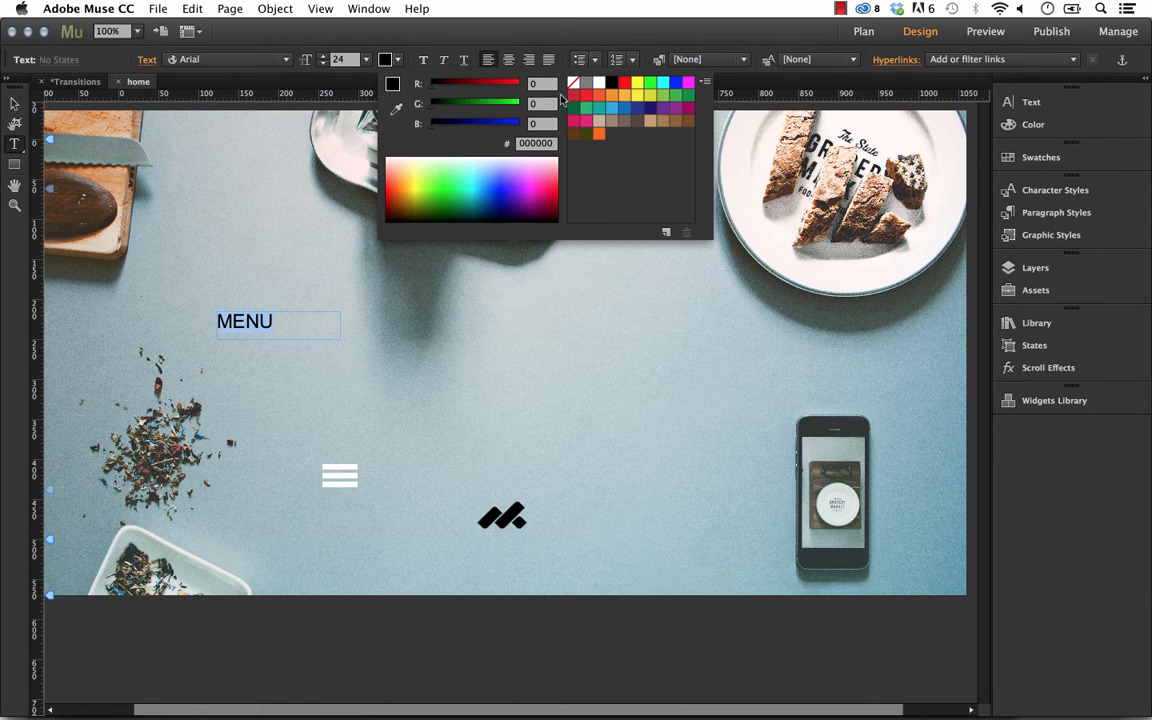
click(599, 83)
click(14, 103)
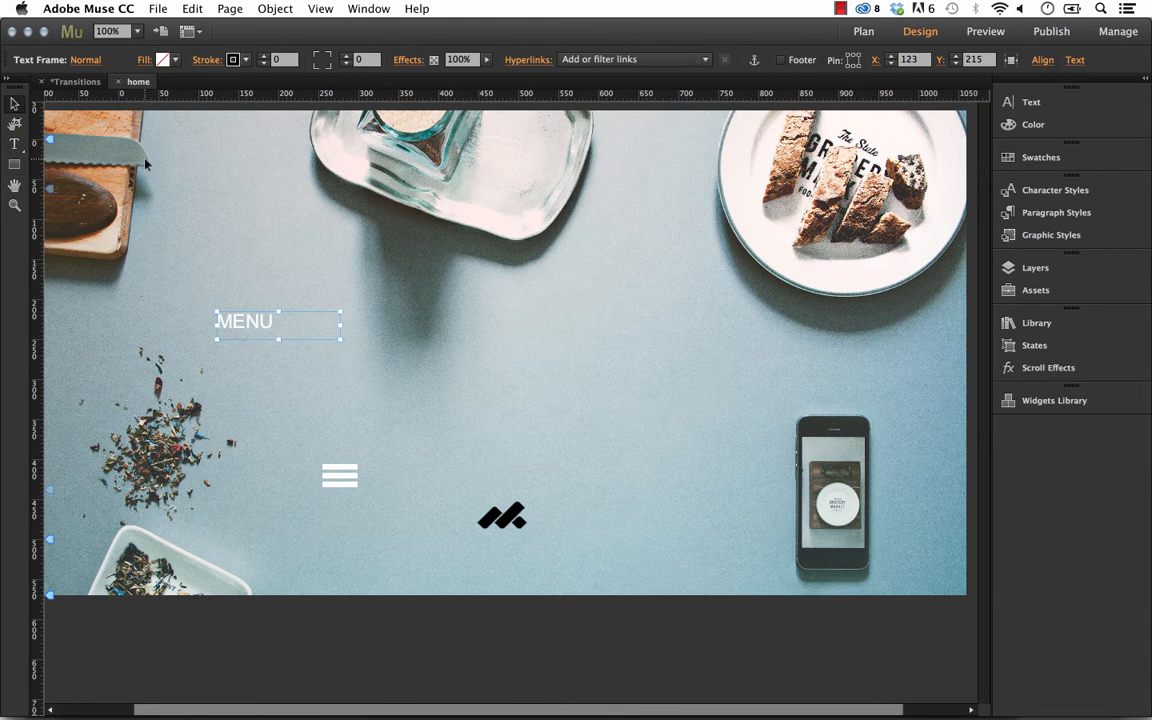
Place the MENU text just to the left of the hamburger icon.
drag(345, 343, 292, 479)
click(330, 528)
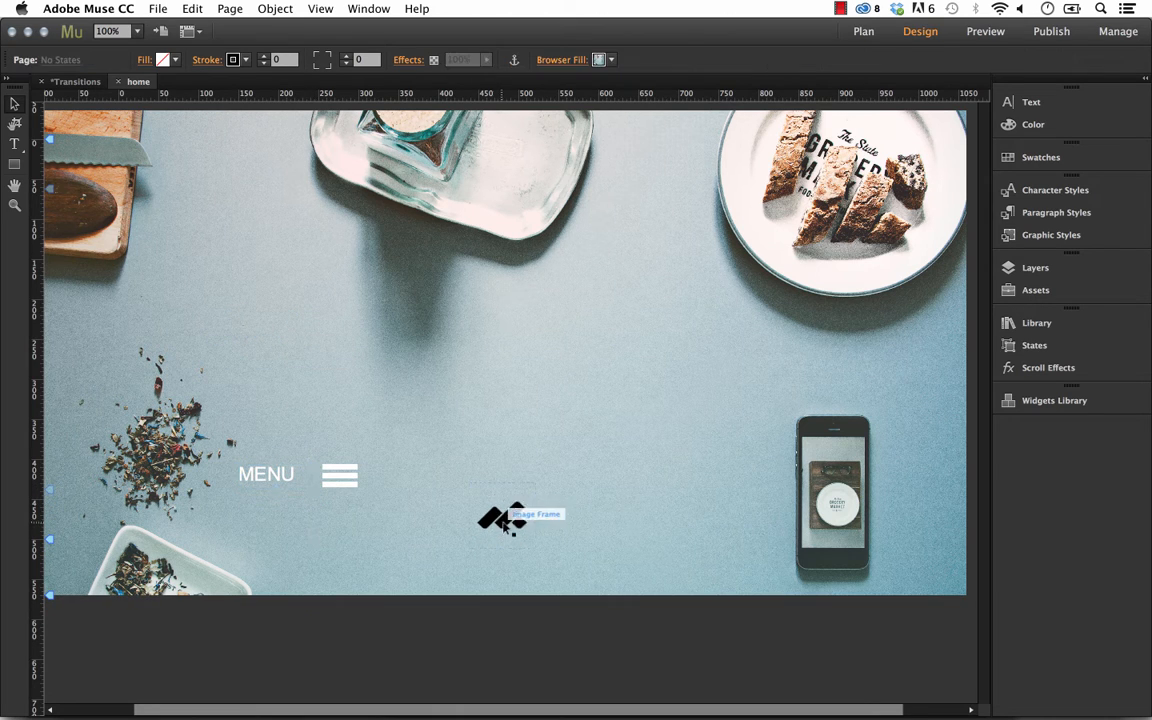
click(268, 476)
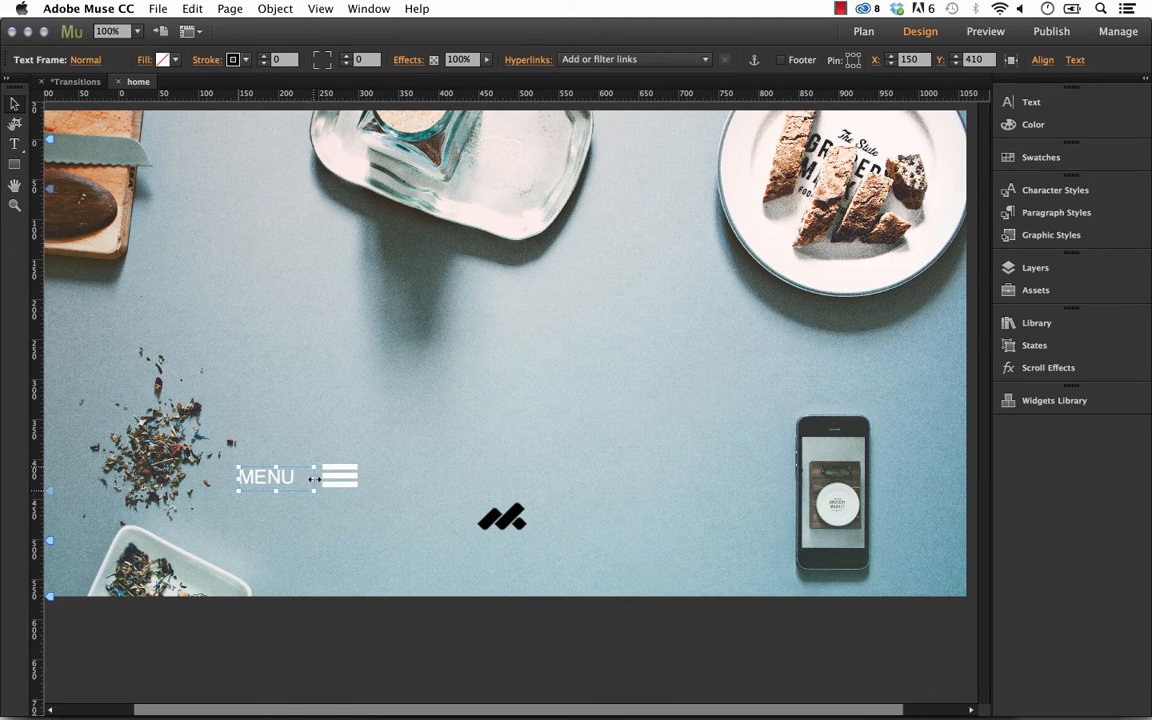
drag(306, 477, 281, 479)
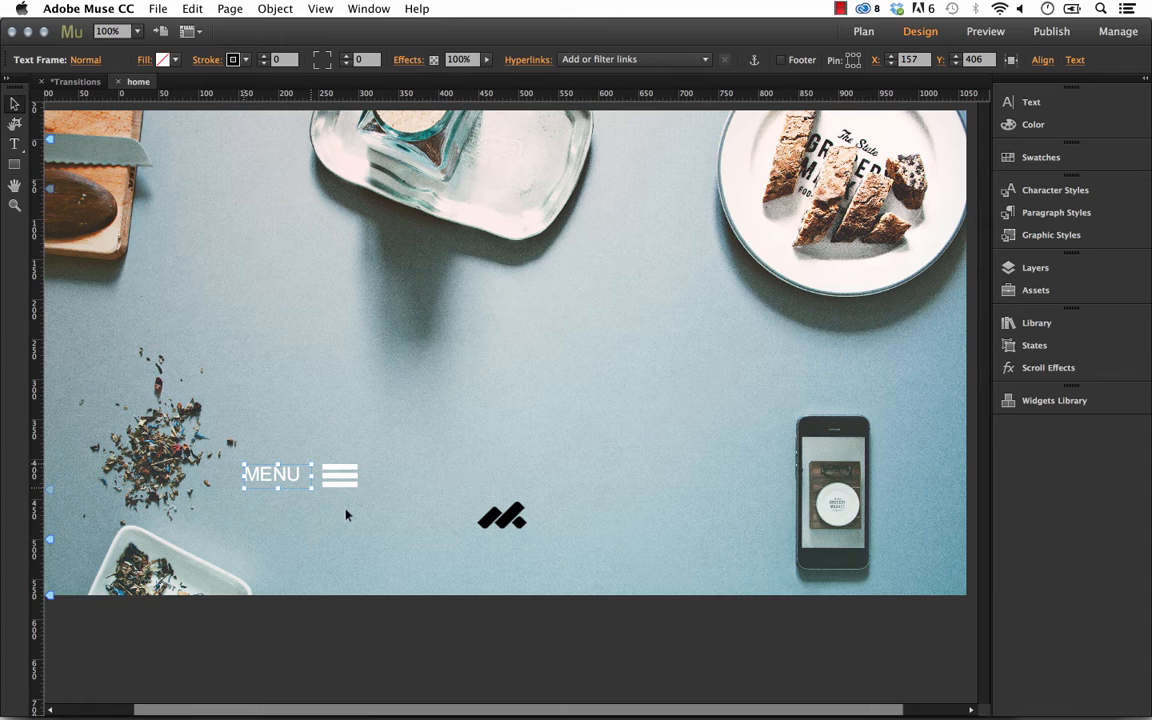
Select the MENU text and hamburger icon together and move them into the state button.
drag(347, 514, 449, 411)
drag(463, 387, 486, 385)
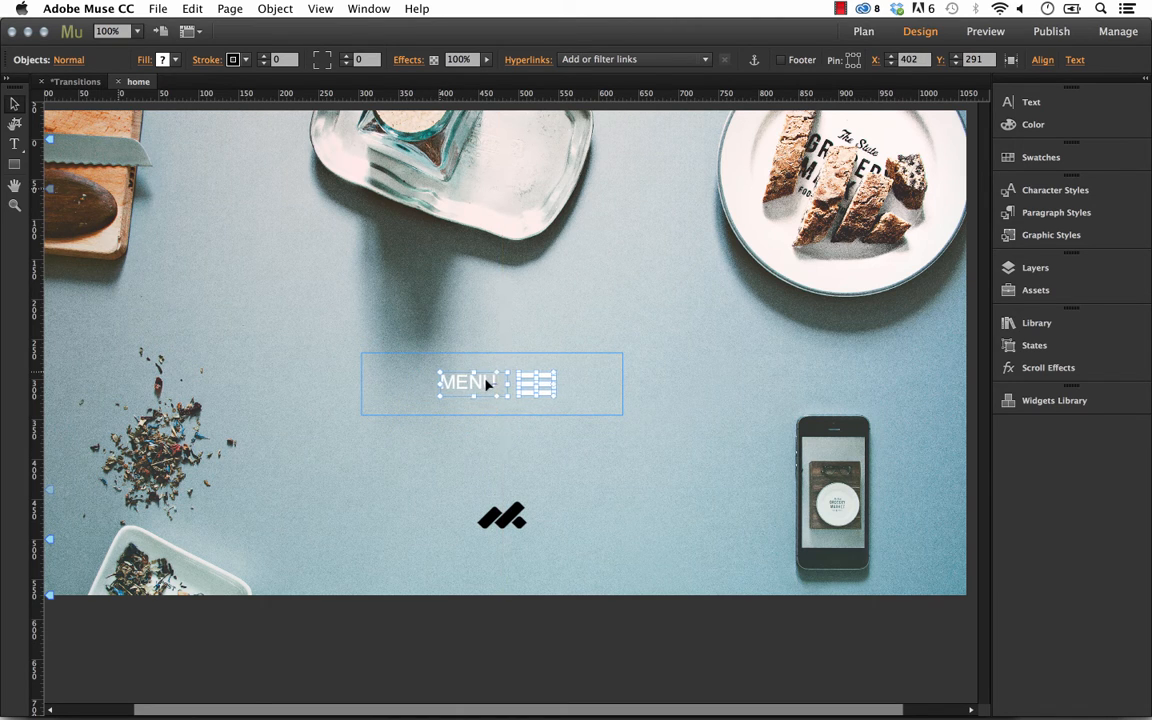
click(689, 481)
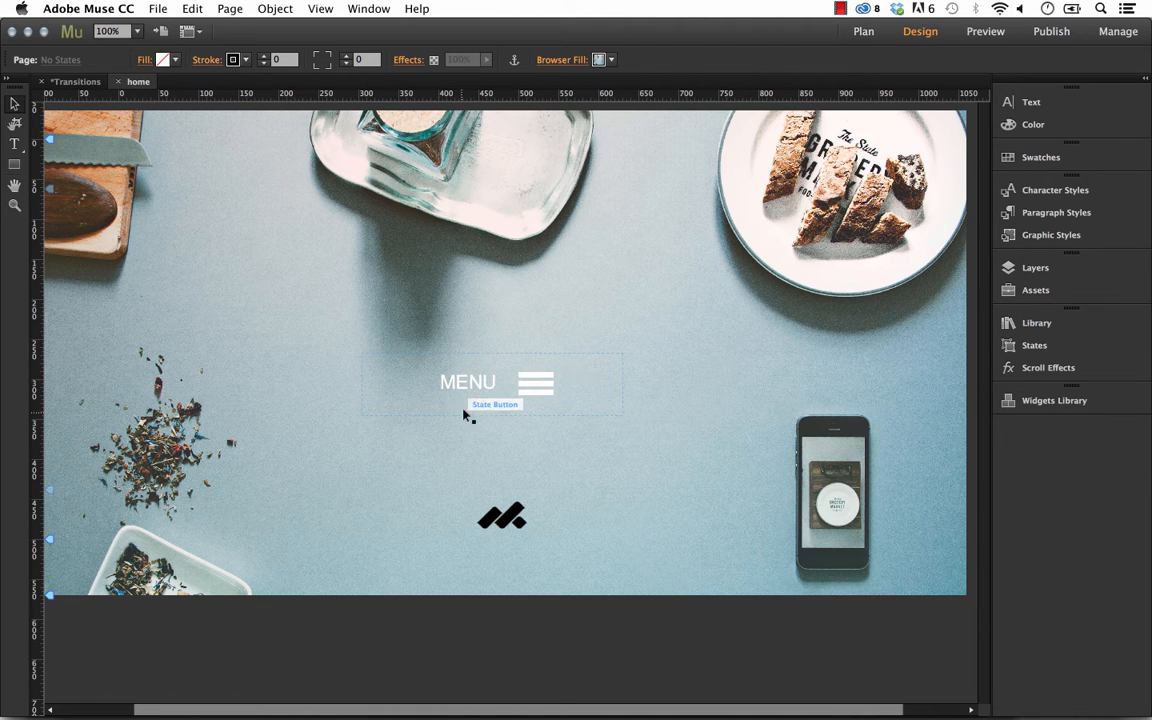
Shift the state button slightly so the MENU label and icon sit centred inside it.
click(497, 371)
mouse_move(517, 368)
mouse_down()
mouse_move(591, 303)
mouse_move(352, 365)
mouse_move(535, 316)
mouse_move(512, 364)
mouse_move(527, 366)
mouse_up()
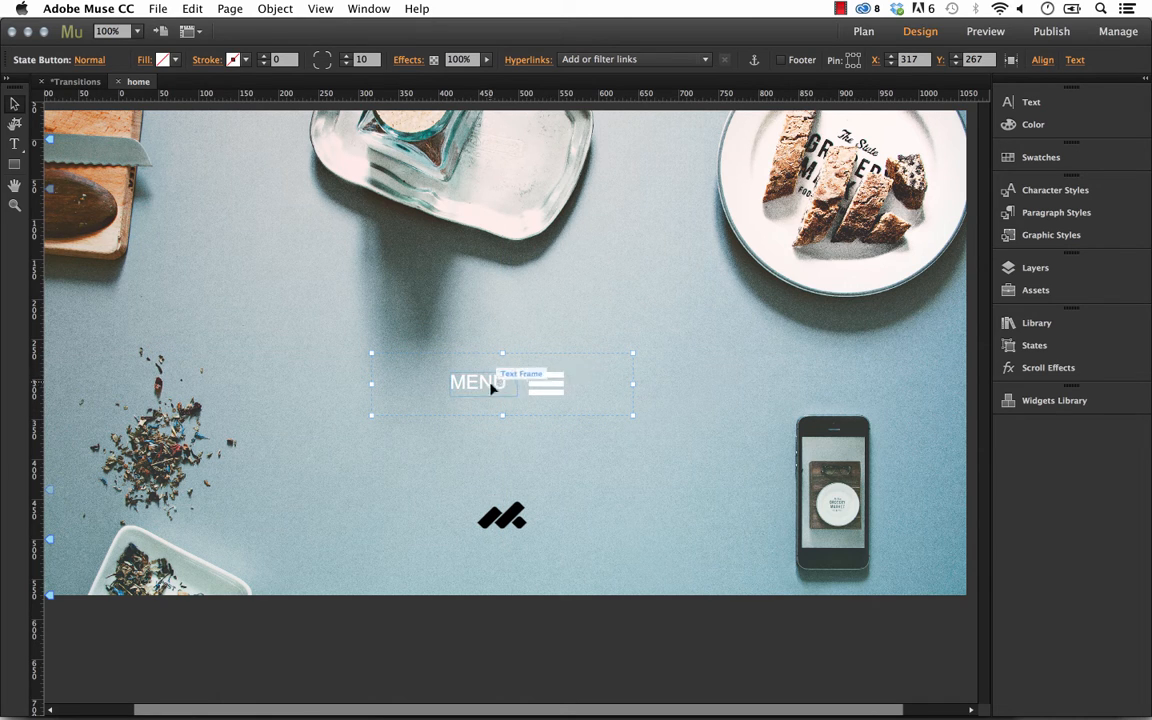
click(490, 388)
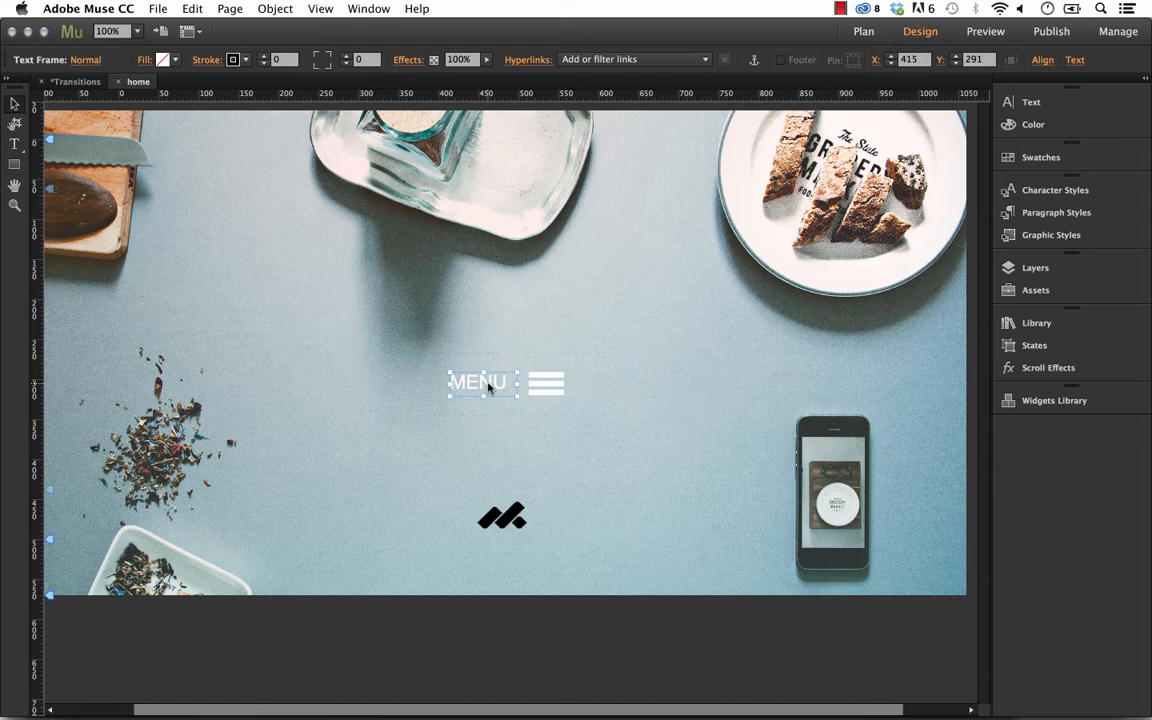
click(512, 366)
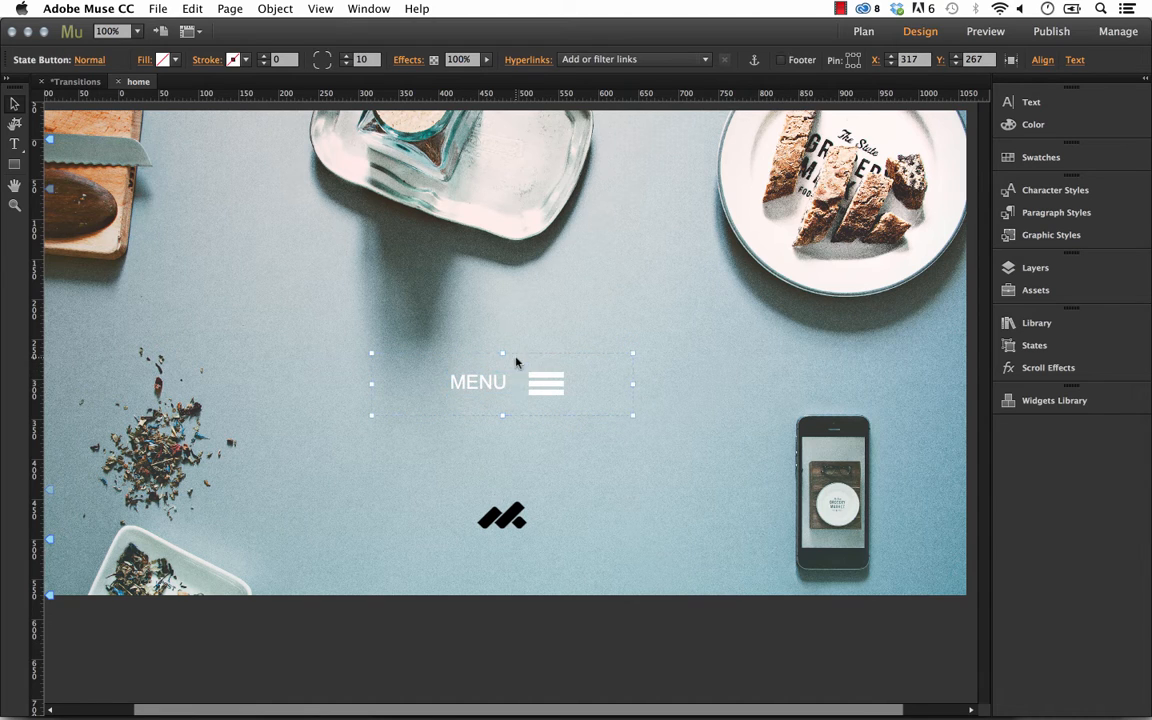
Switch the MENU text to its Rollover state and set its colour to orange.
click(471, 385)
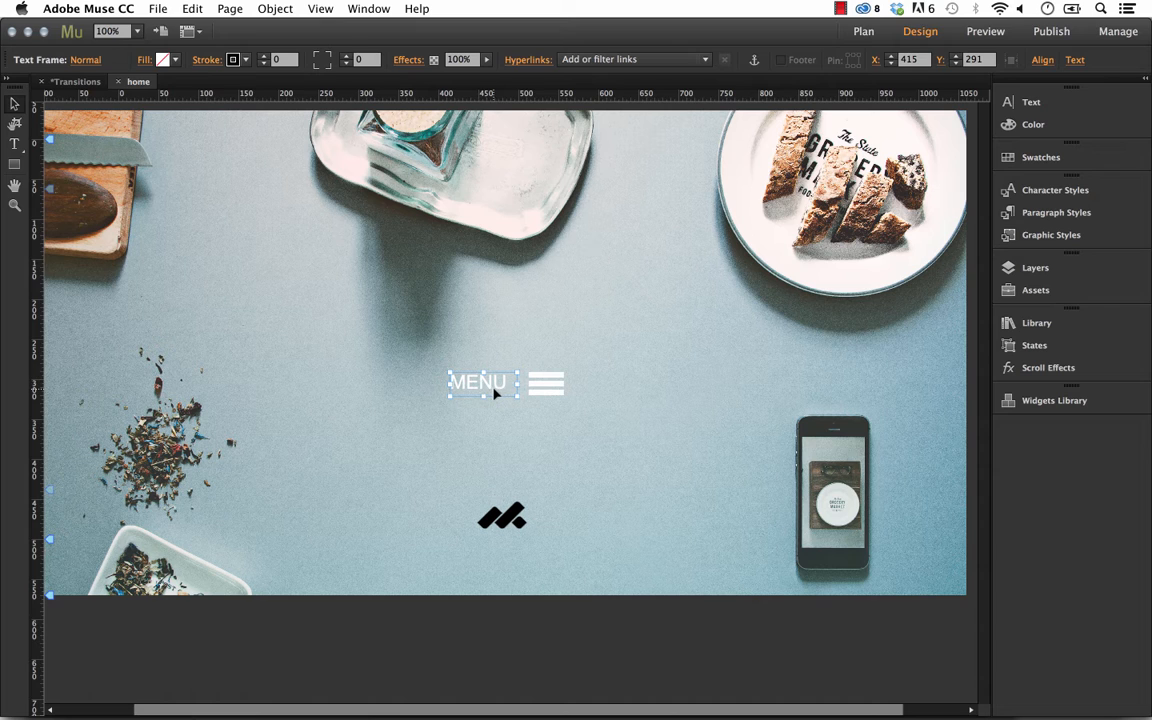
click(85, 59)
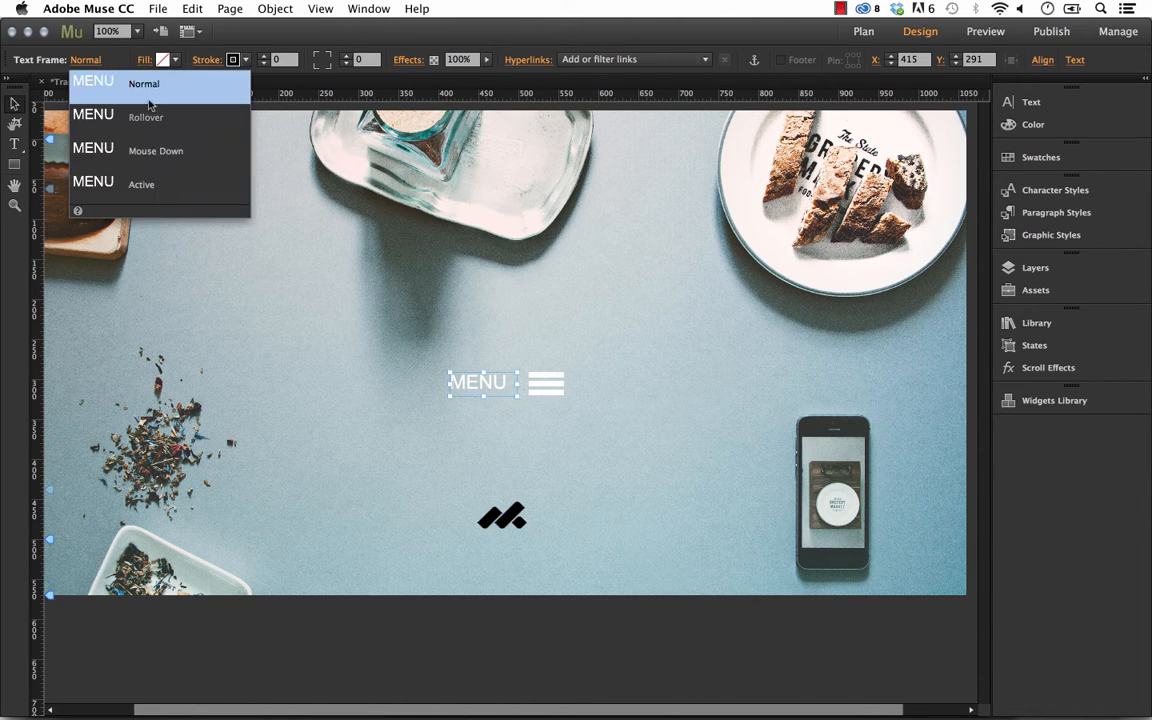
click(155, 120)
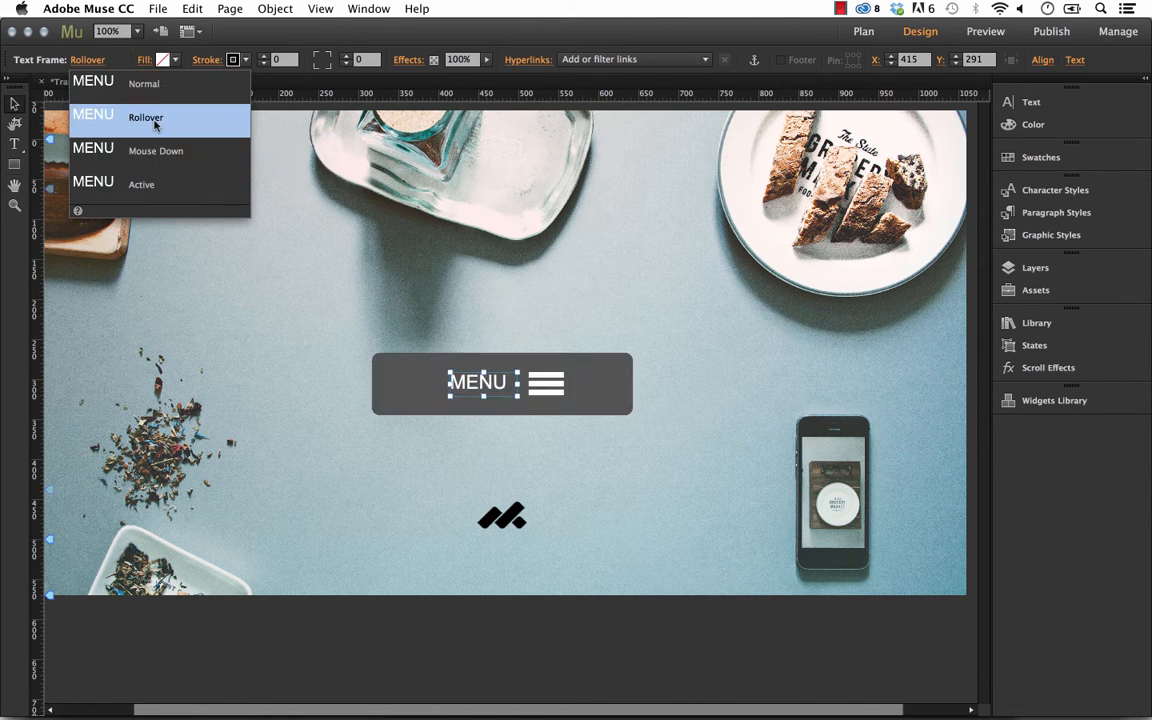
click(1028, 102)
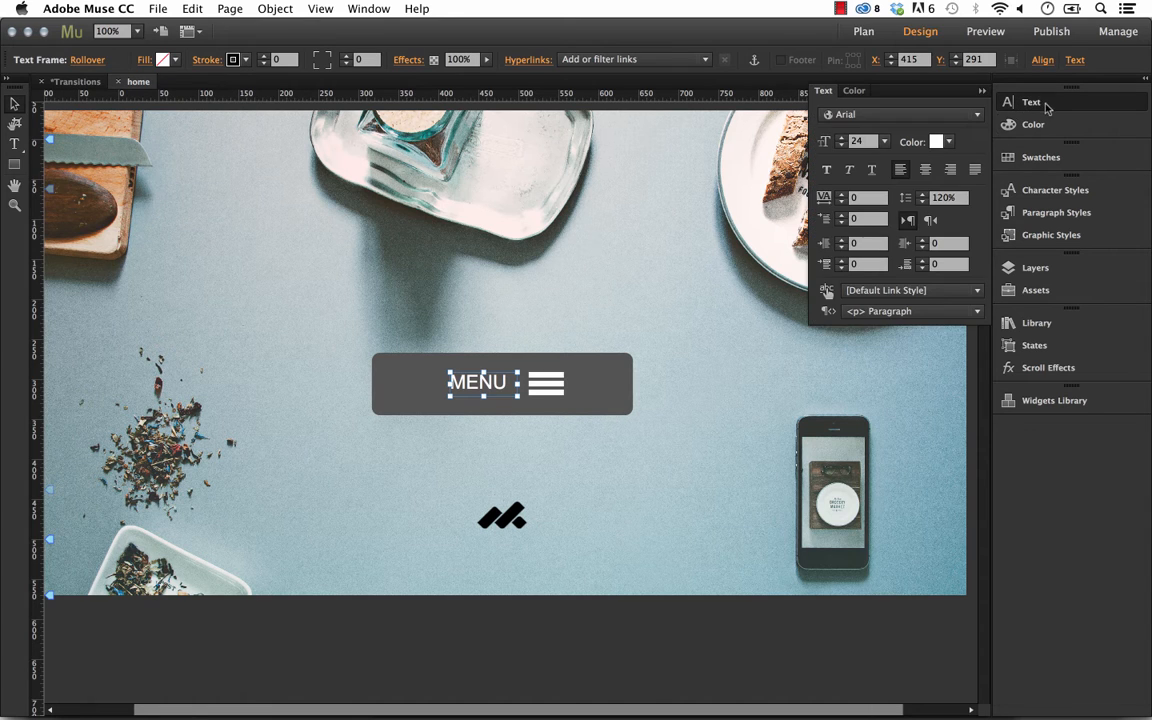
click(940, 141)
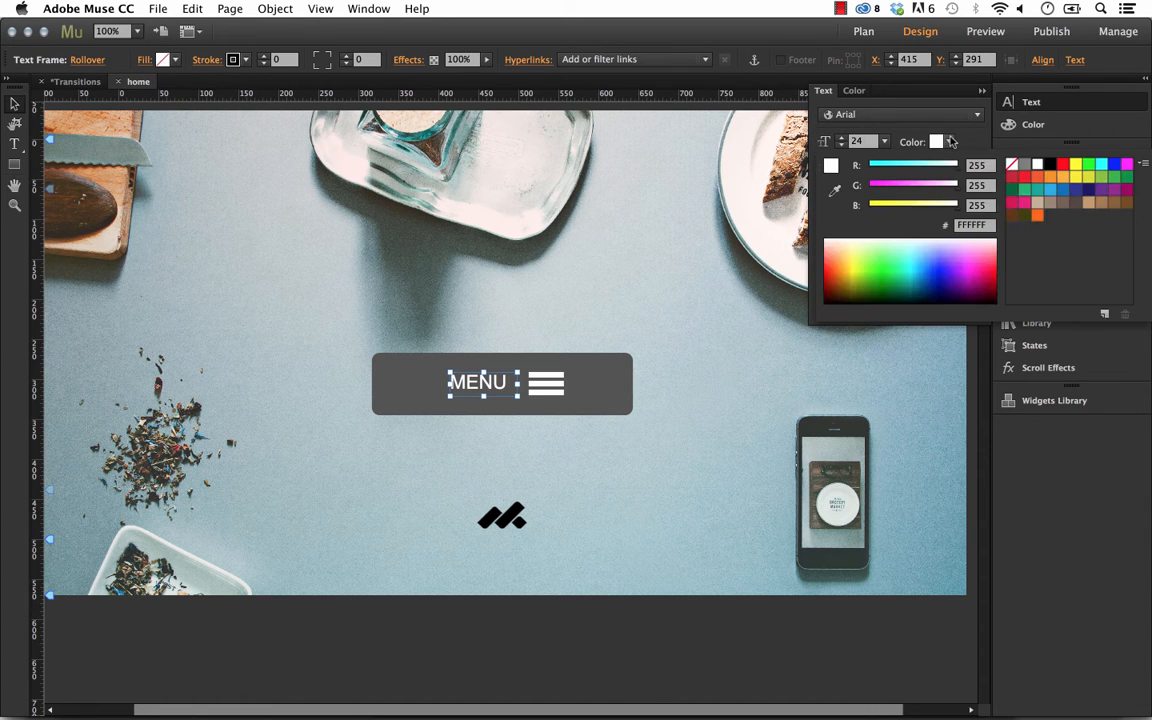
click(1038, 216)
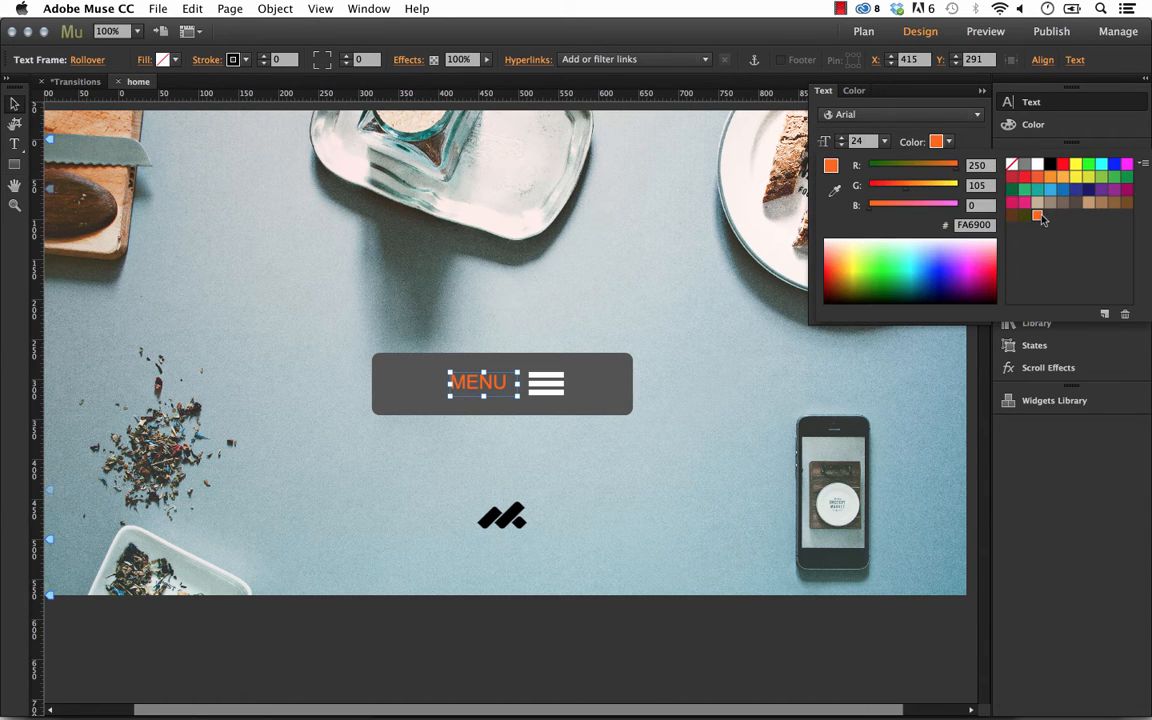
Set the hamburger icon's Rollover fill colour to blue.
click(551, 388)
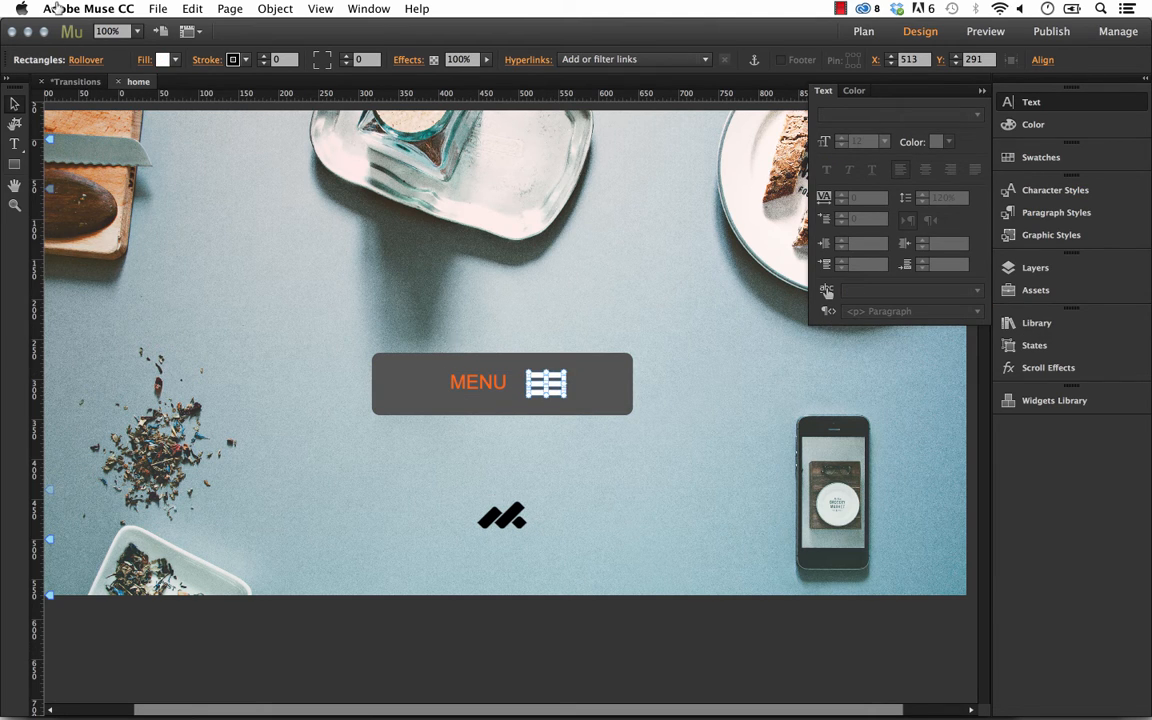
click(84, 59)
click(161, 57)
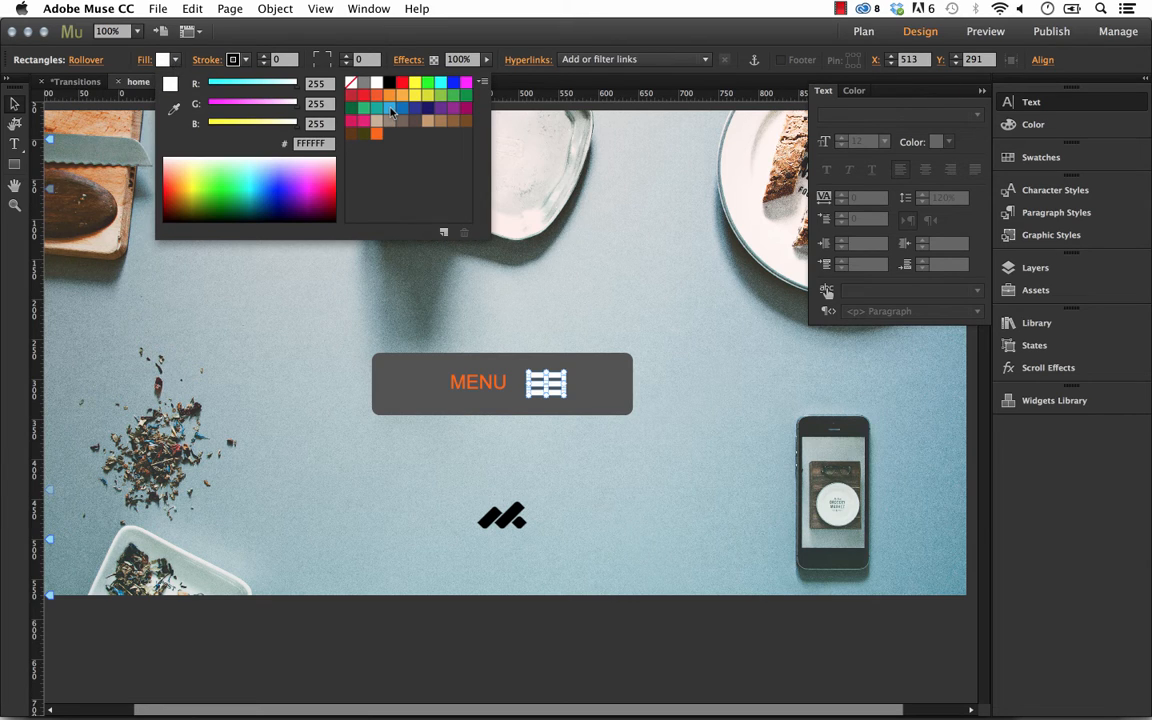
click(389, 107)
click(599, 378)
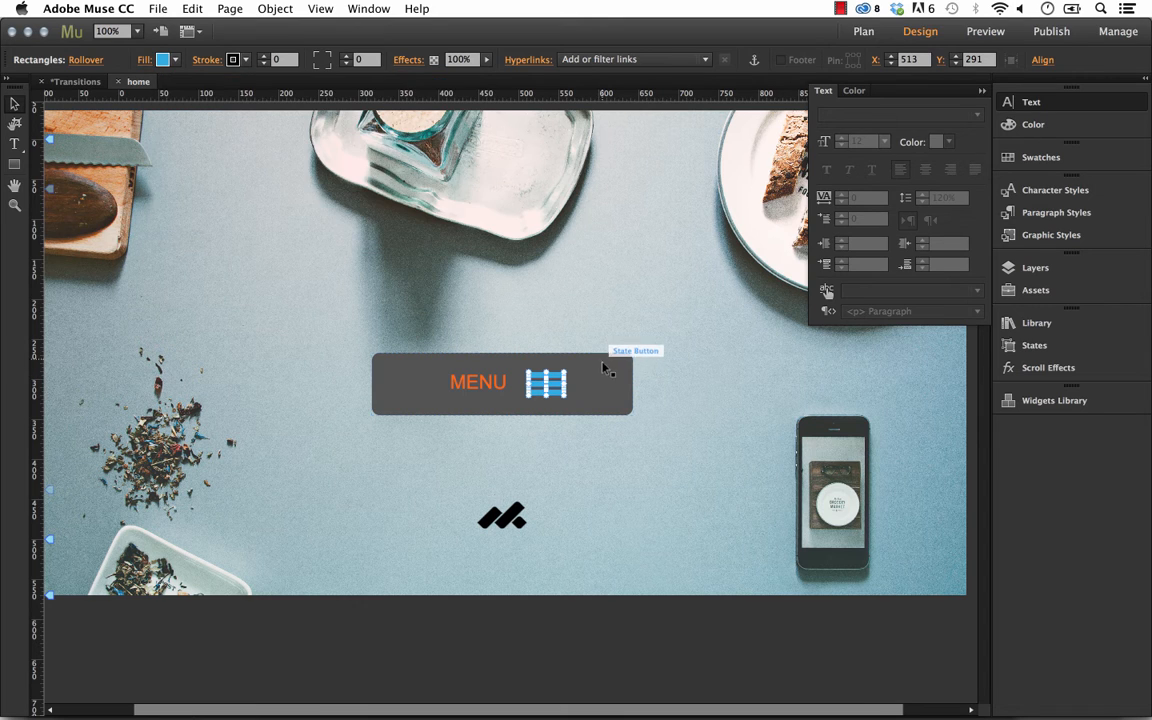
Set the state button's Rollover fill to black.
click(426, 396)
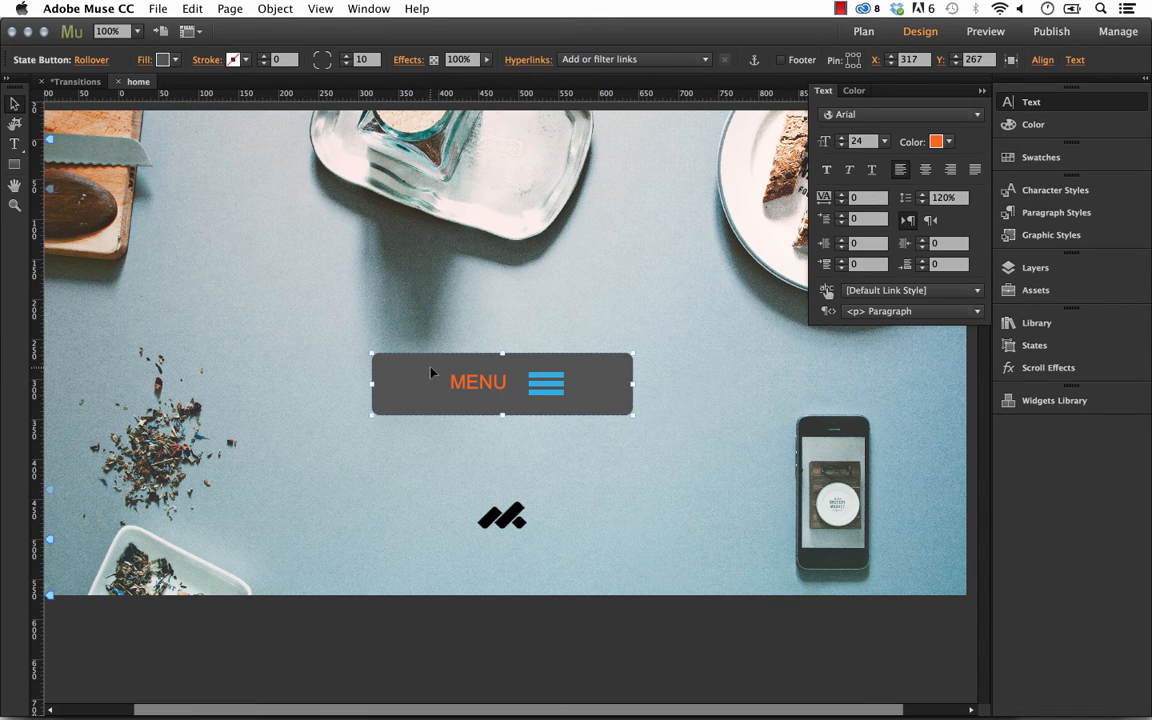
click(176, 61)
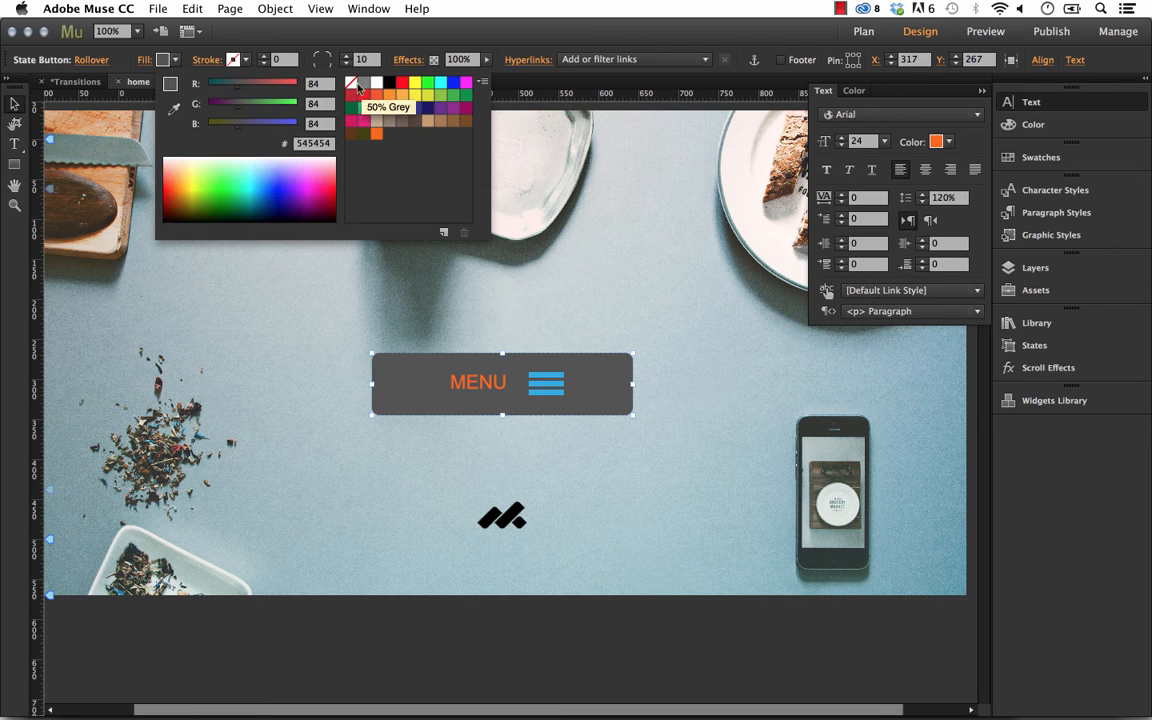
click(391, 86)
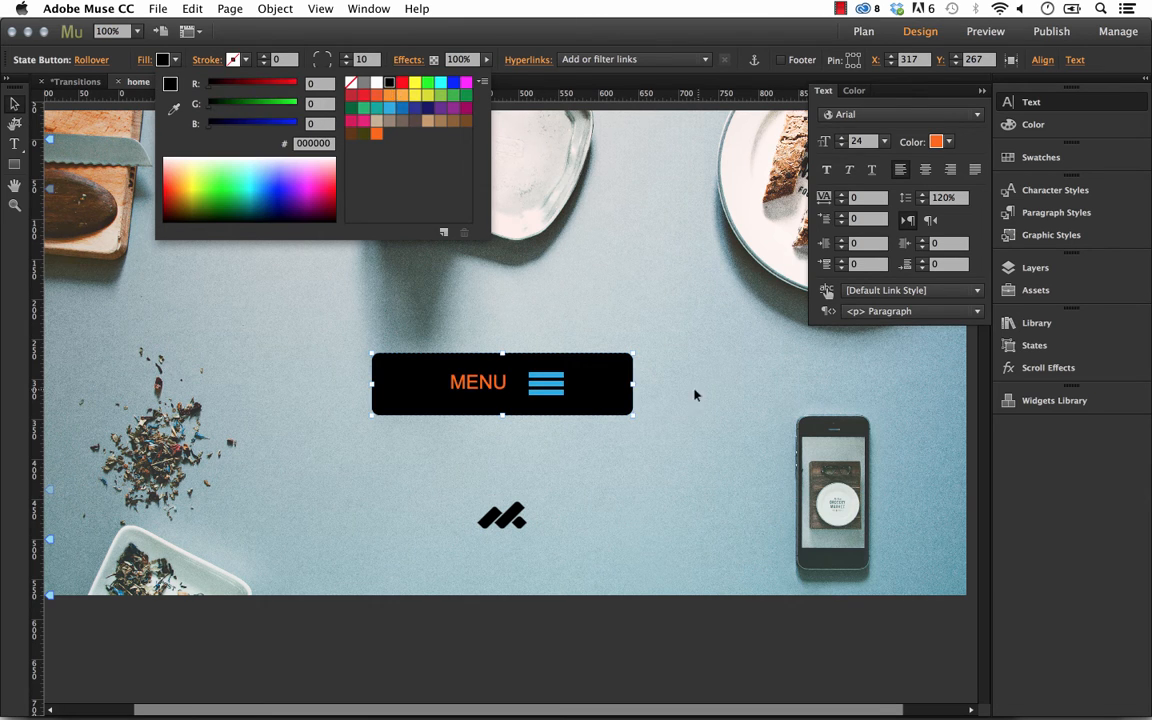
click(735, 386)
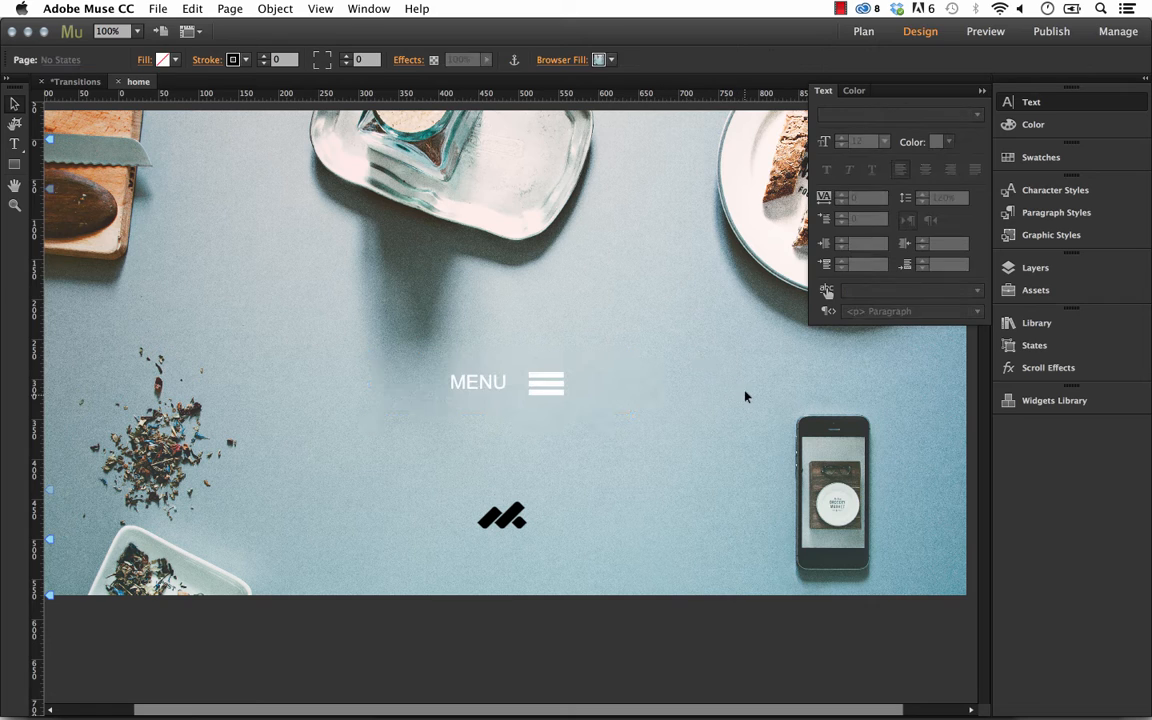
Compare the state button's Normal and Rollover states and its MENU text.
click(592, 383)
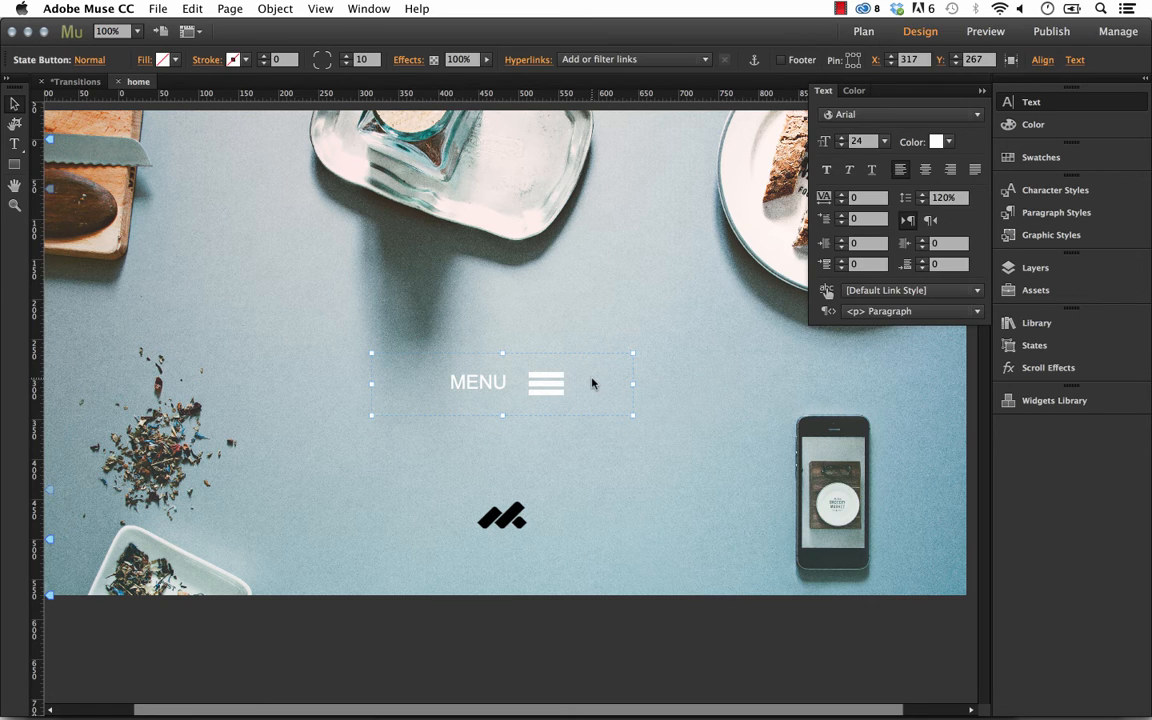
click(80, 59)
click(150, 117)
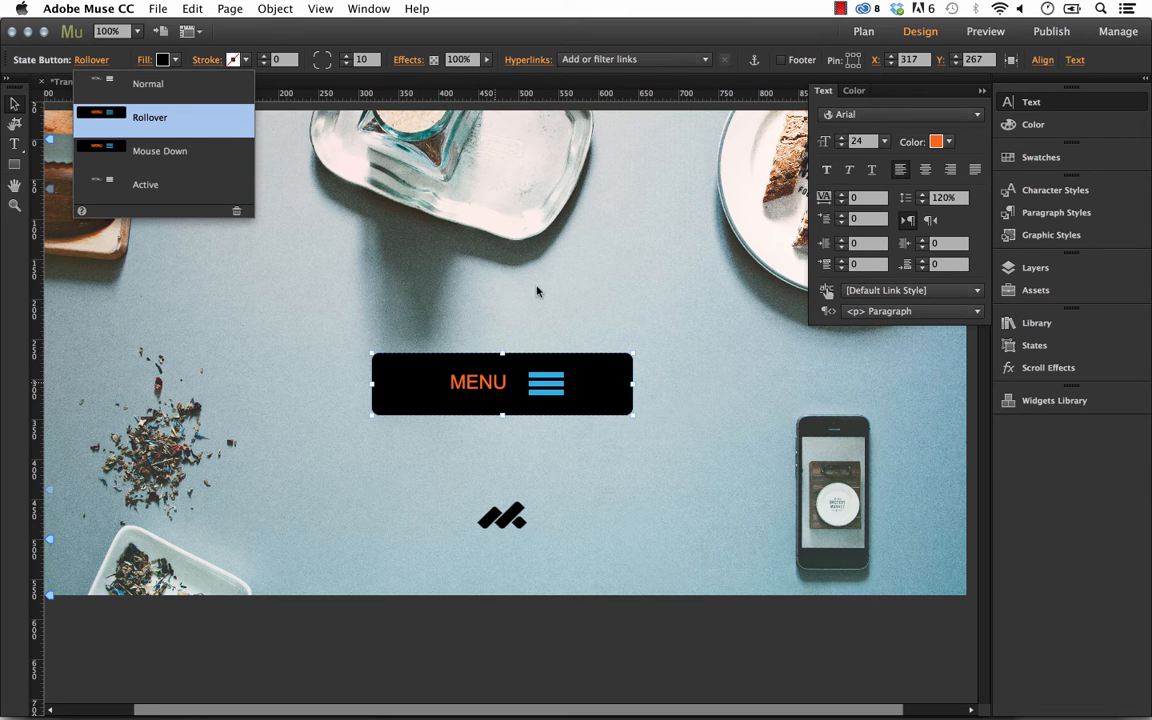
click(484, 259)
click(470, 383)
click(483, 387)
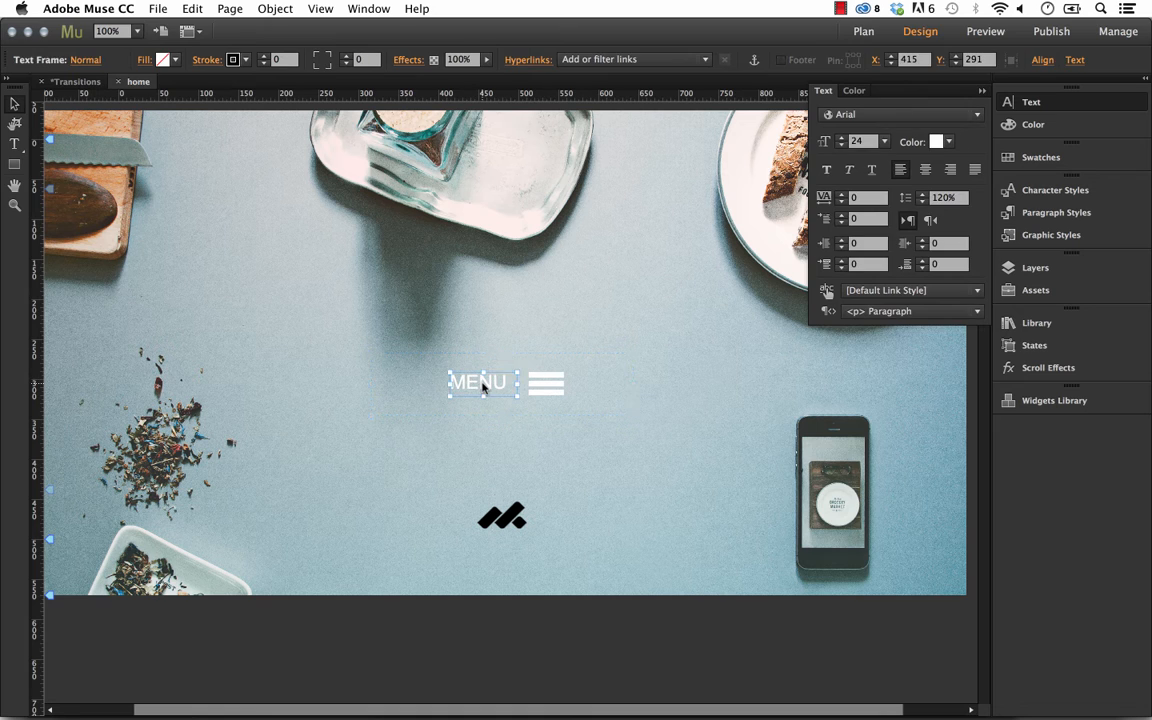
click(553, 322)
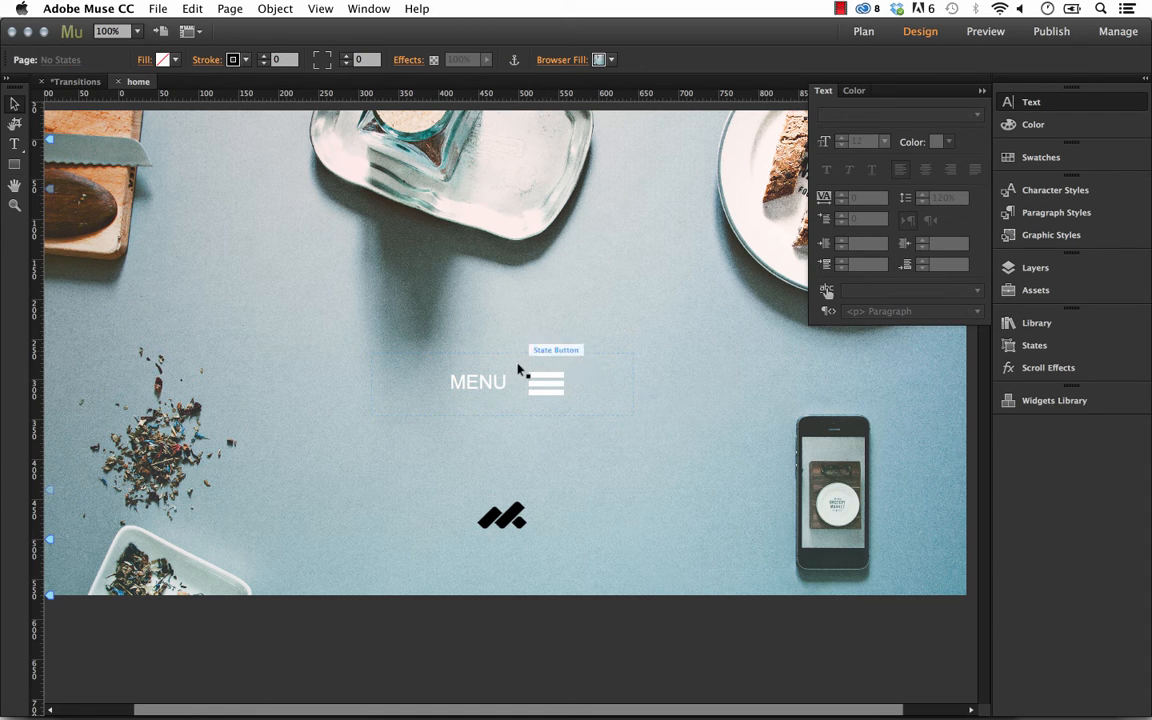
Link the state button to the home page.
click(514, 375)
click(590, 62)
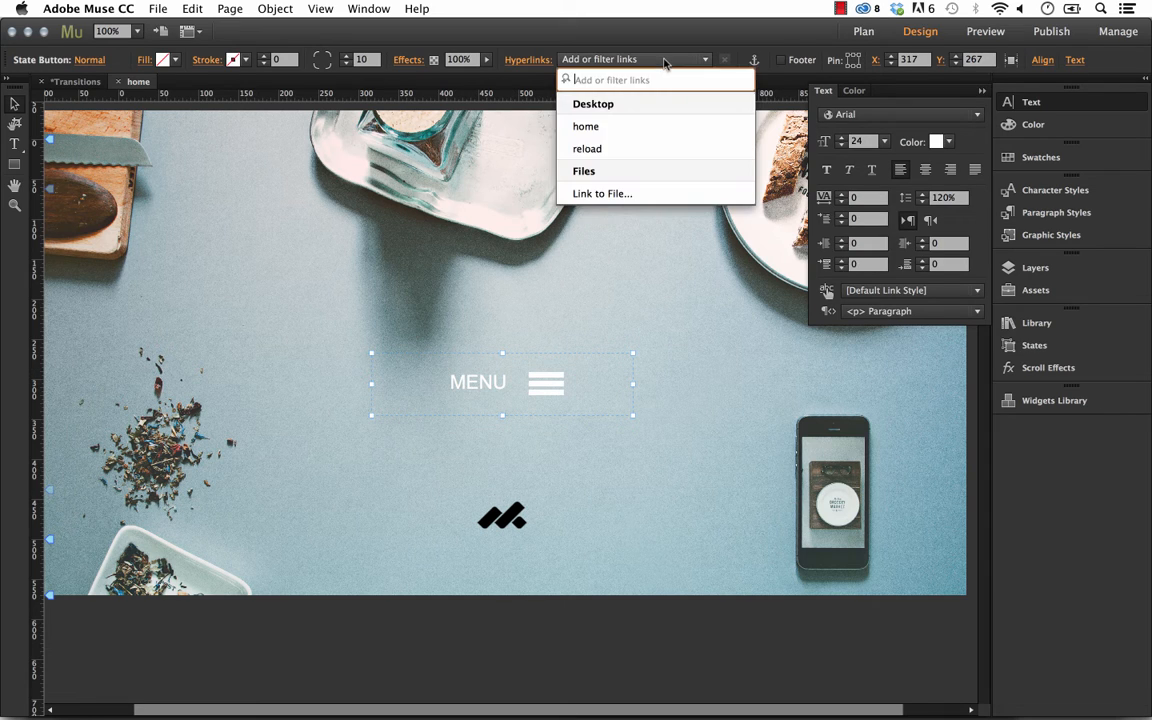
click(604, 127)
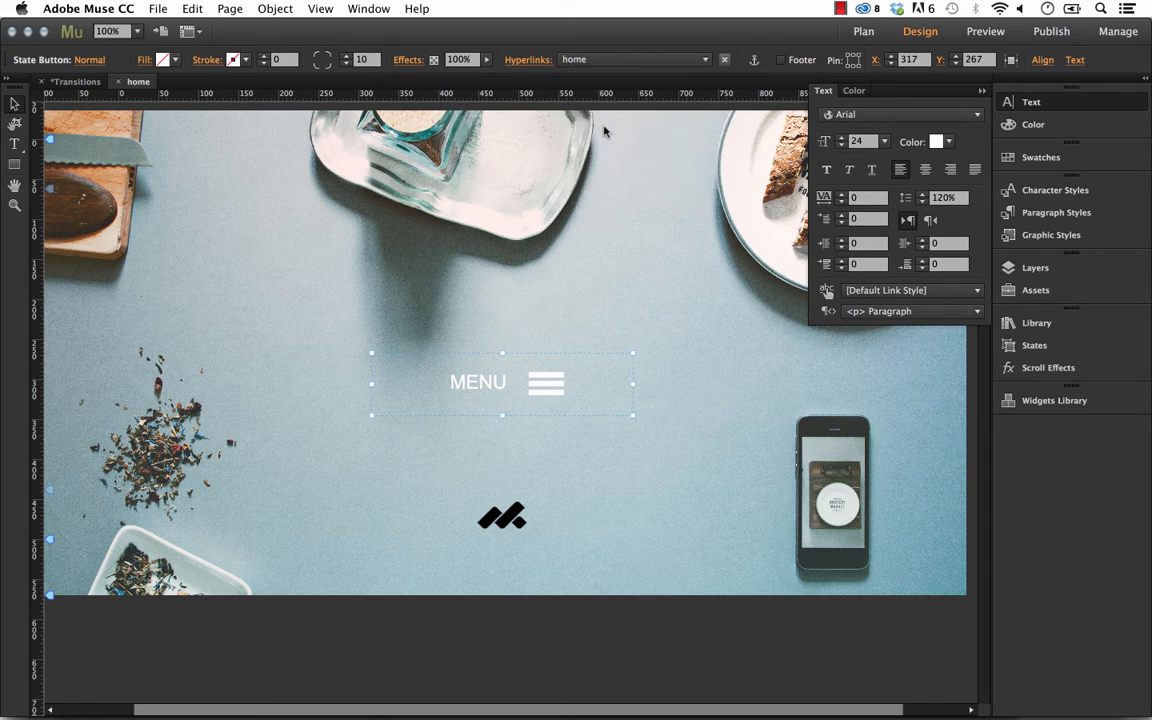
click(647, 242)
Preview the page in a browser and hover over the MENU button to test it.
click(156, 9)
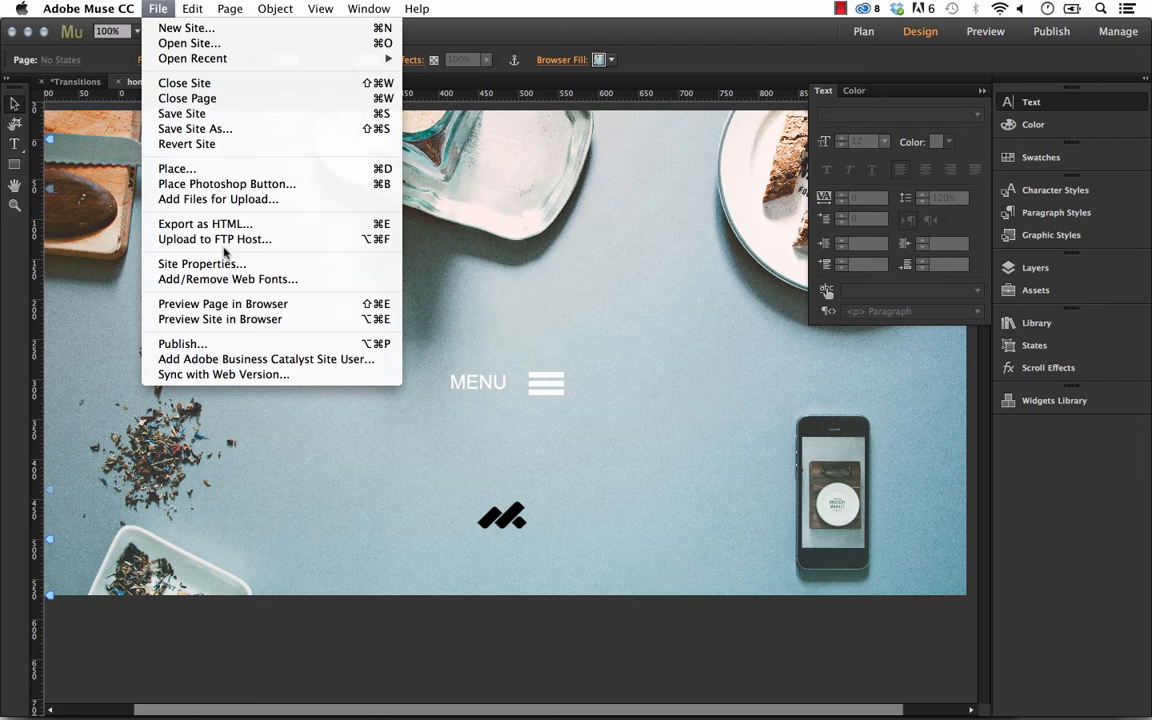
click(237, 313)
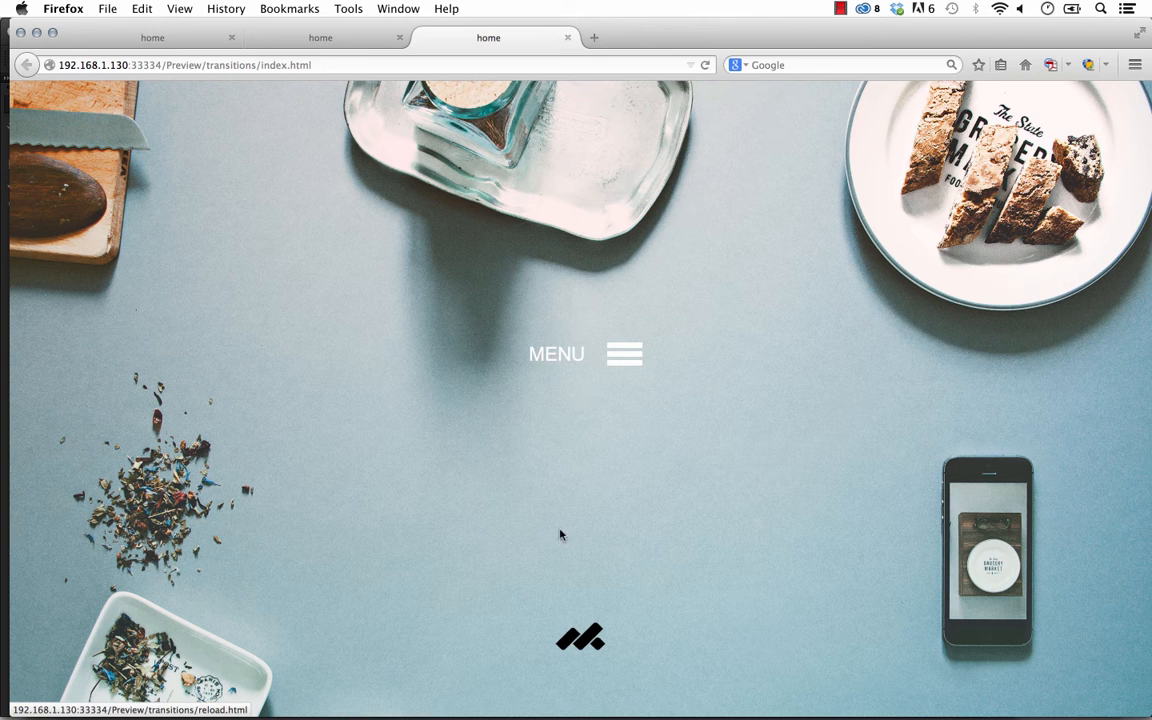
click(495, 718)
click(496, 399)
click(501, 448)
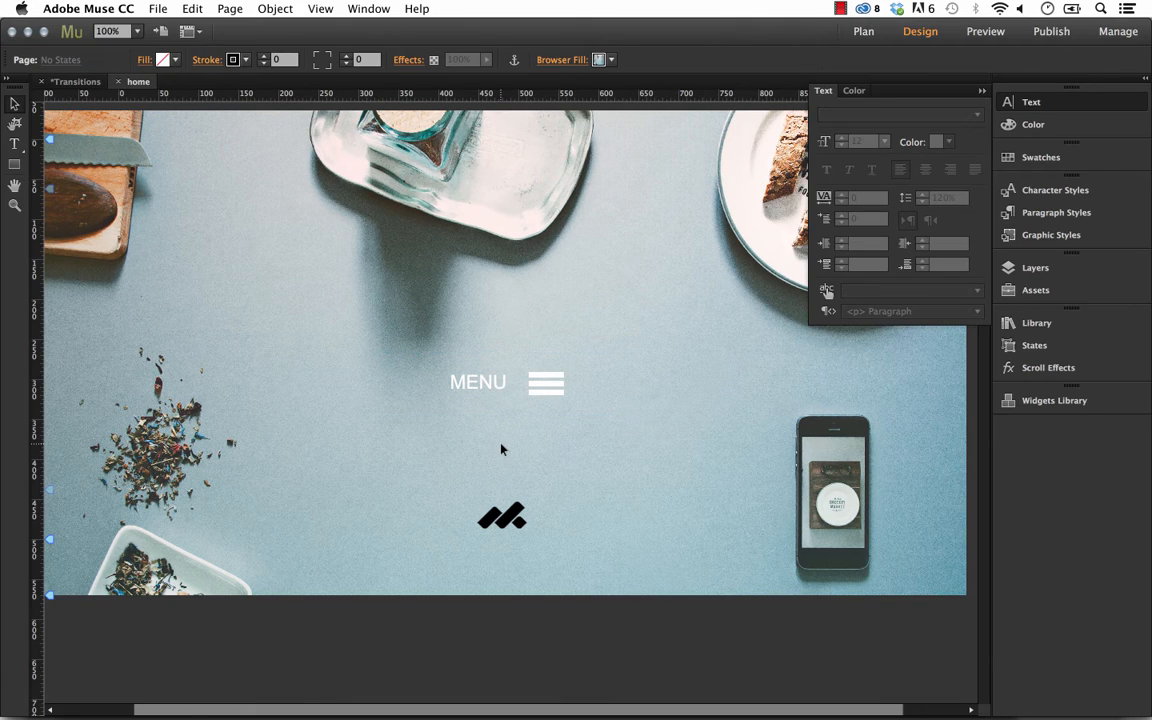